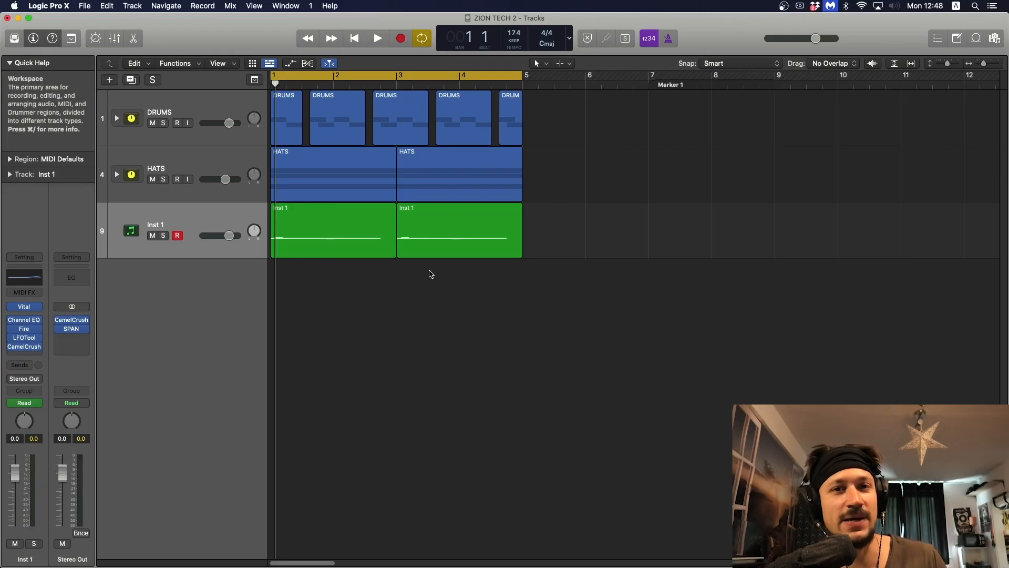
Step: Open the Vital synth on the Inst 1 track and solo that track to audition its sound alone
key(space)
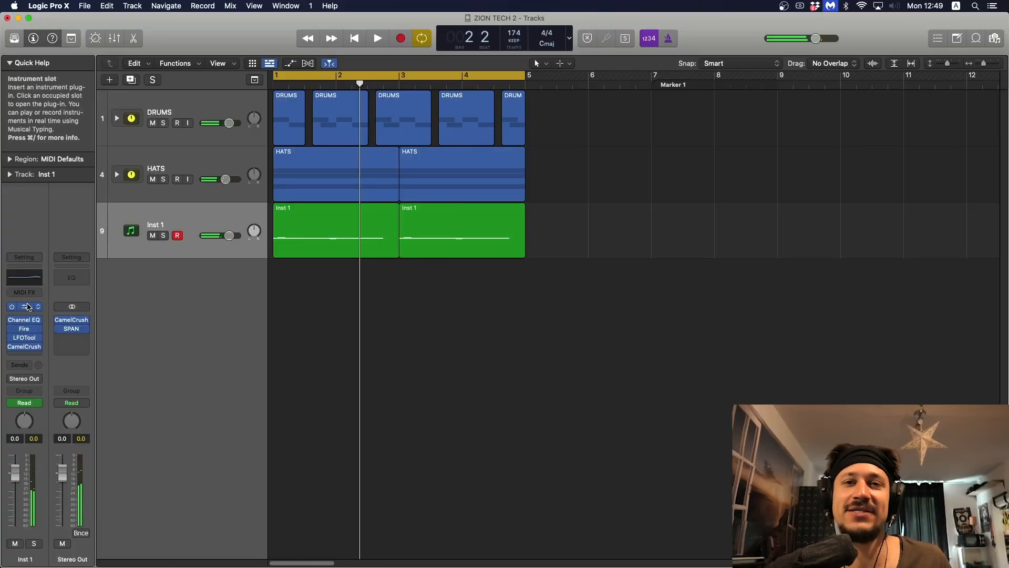
click(28, 306)
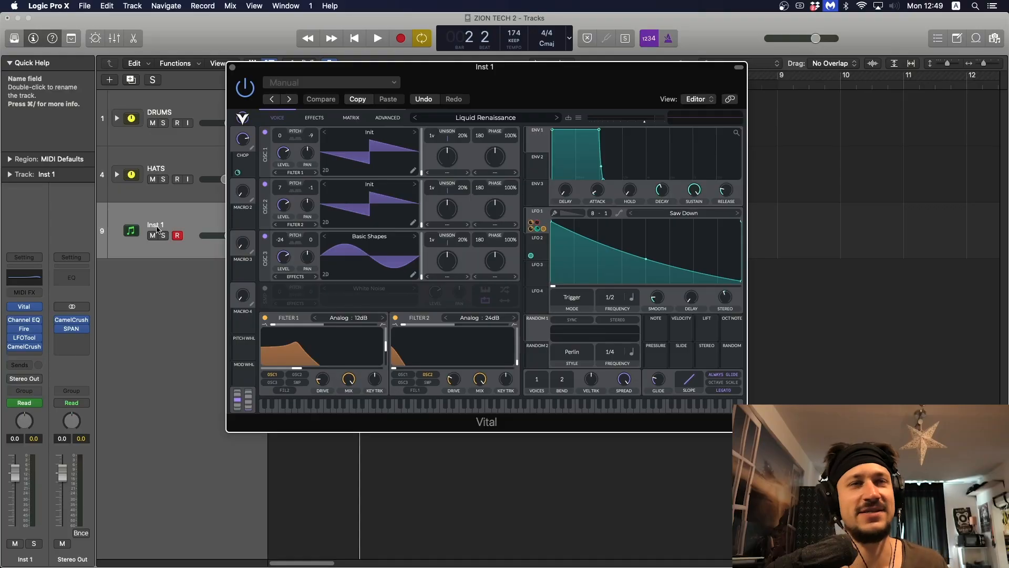
click(165, 235)
key(space)
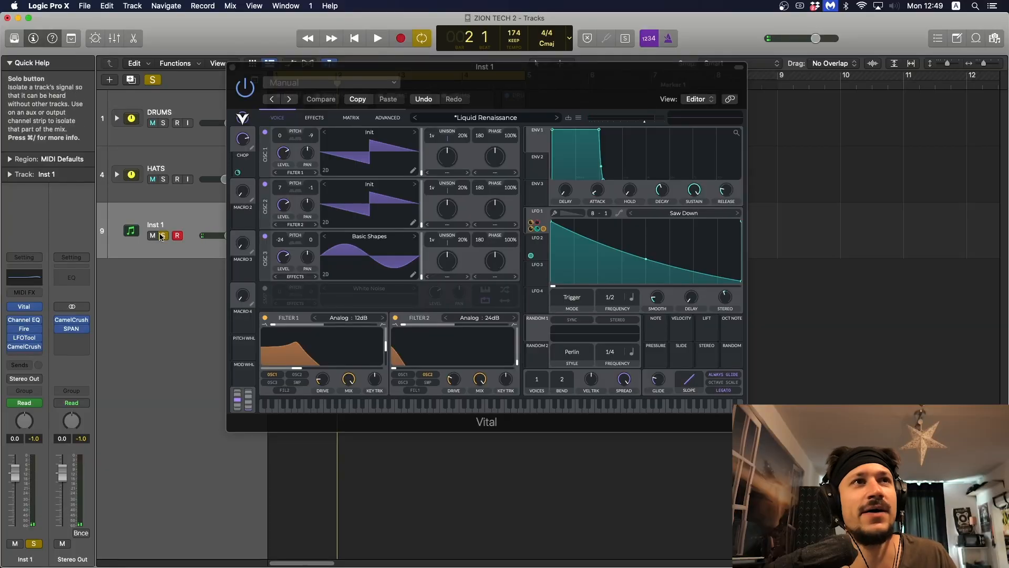
click(163, 235)
key(space)
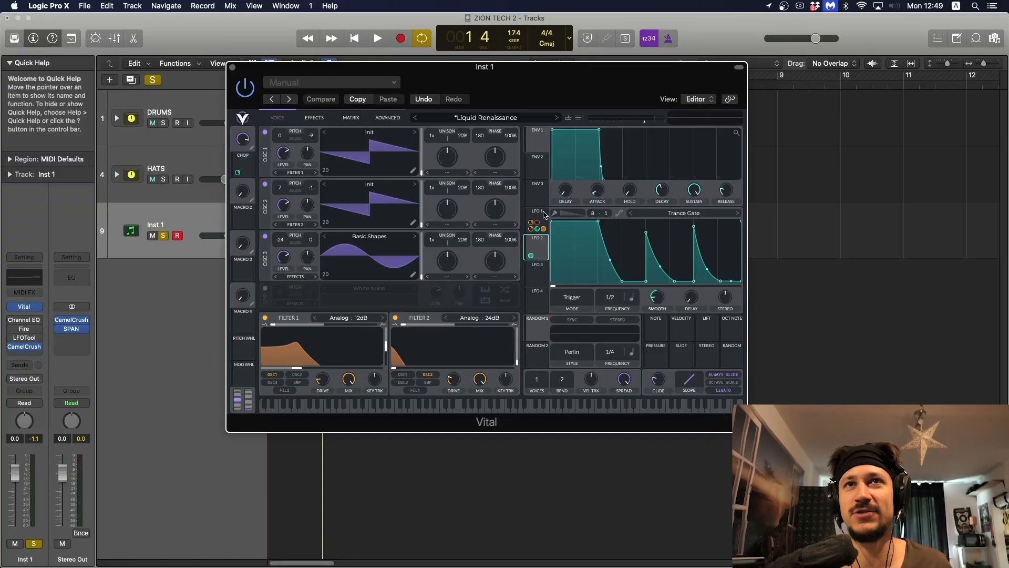
Step: Inspect the shapes of LFO 1 and LFO 2 in Vital and close the plug-in window
click(544, 214)
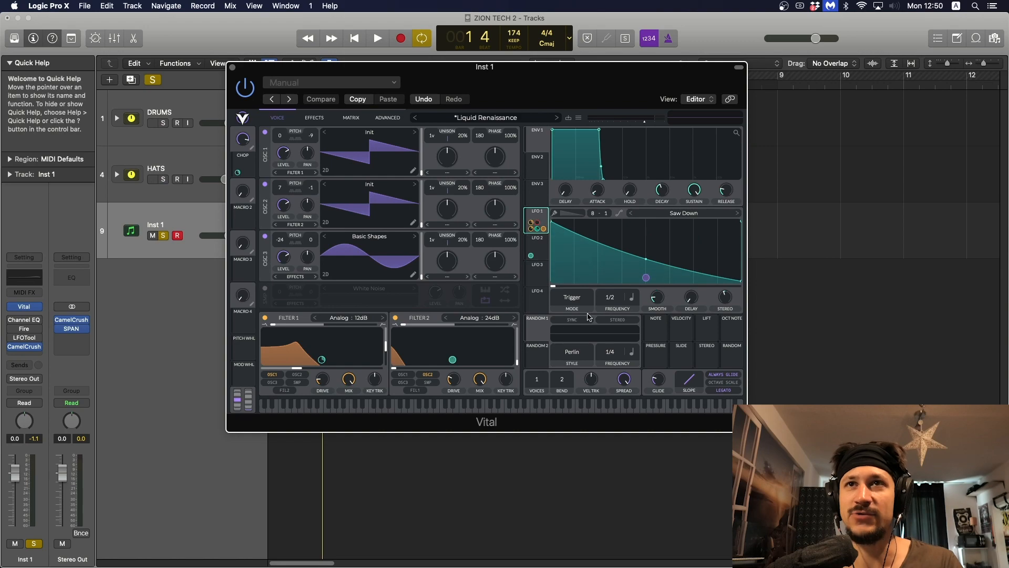
click(539, 241)
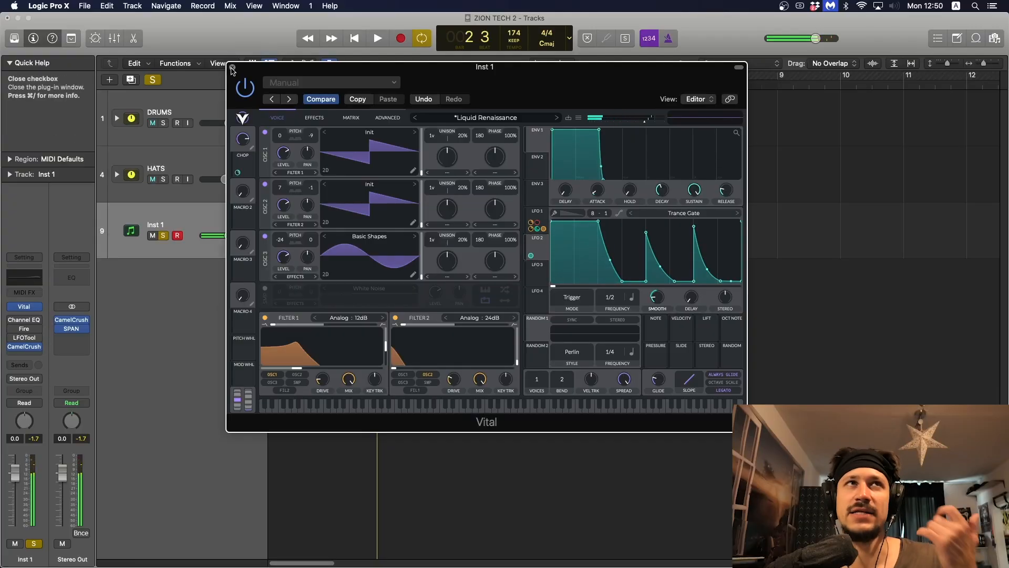
click(233, 72)
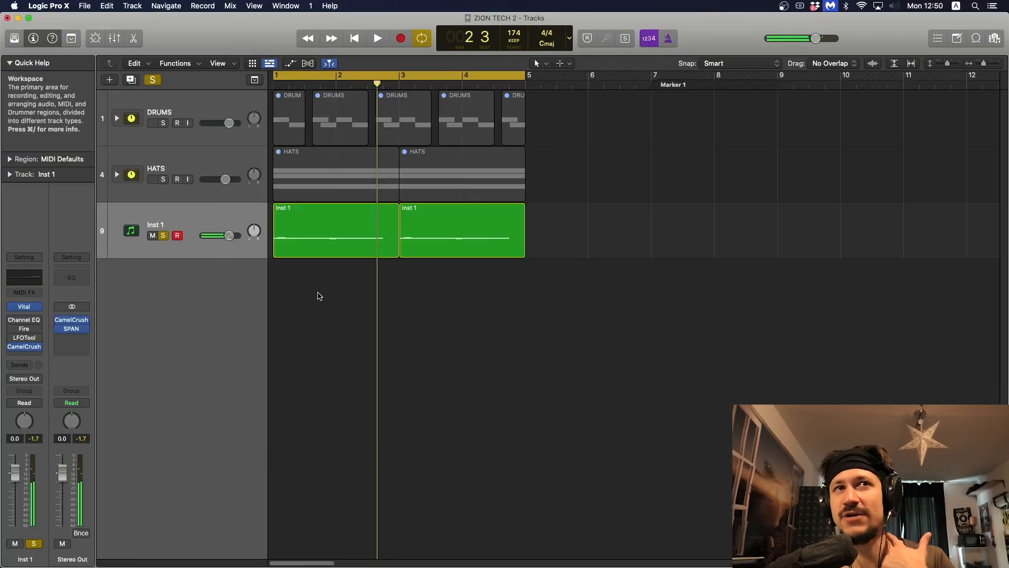
Step: Open the first Inst 1 region's notes in the Piano Roll and play the looped pattern
double_click(309, 225)
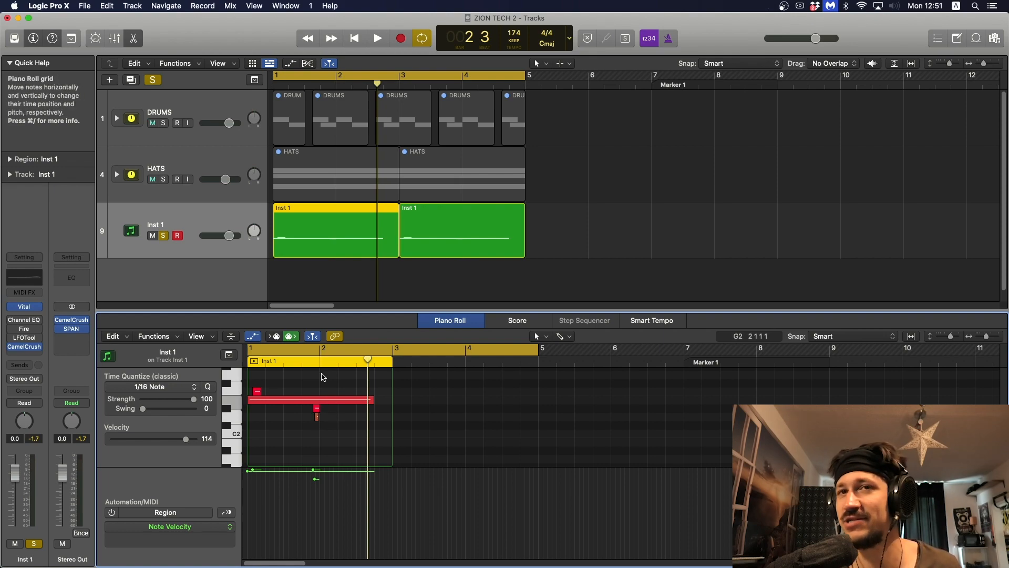
key(space)
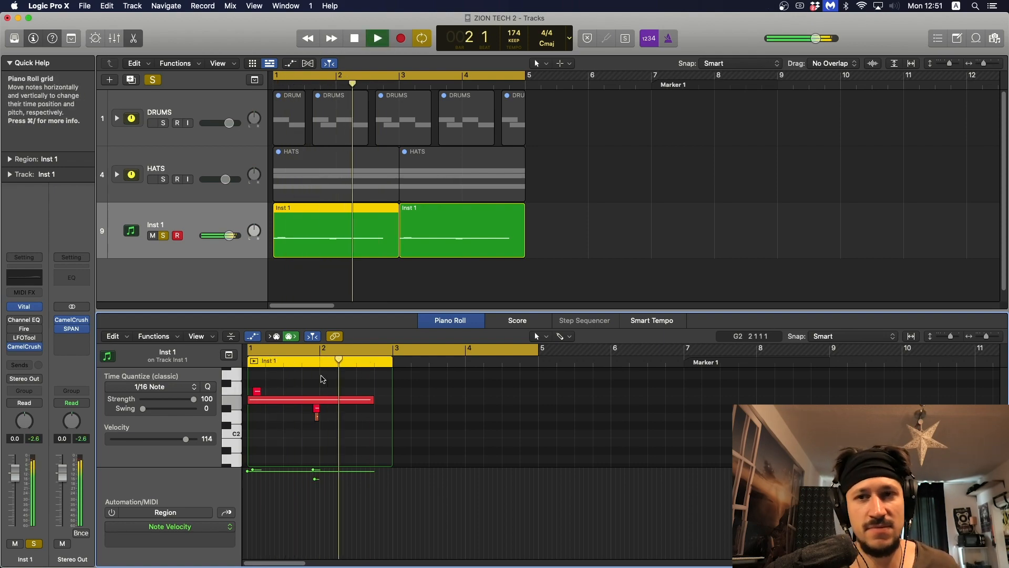
key(space)
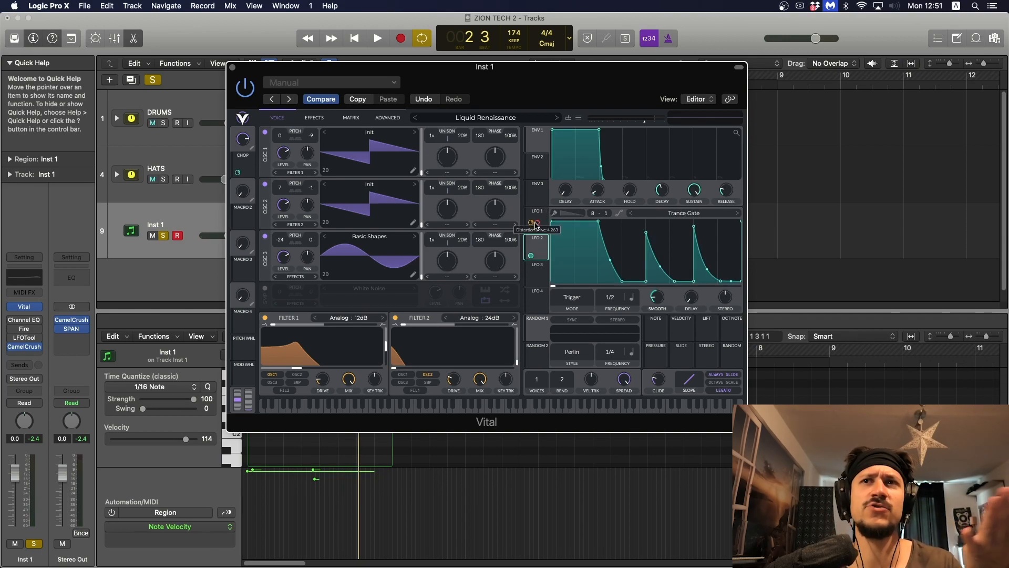
key(space)
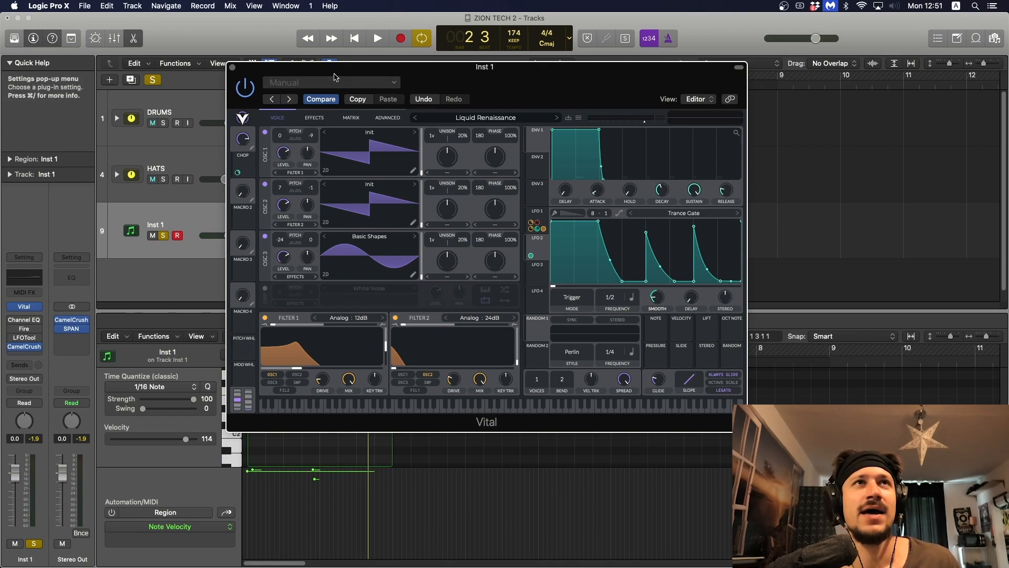
Step: Move the Vital window out of the way and review the full effects chain
drag(274, 117, 243, 94)
click(284, 94)
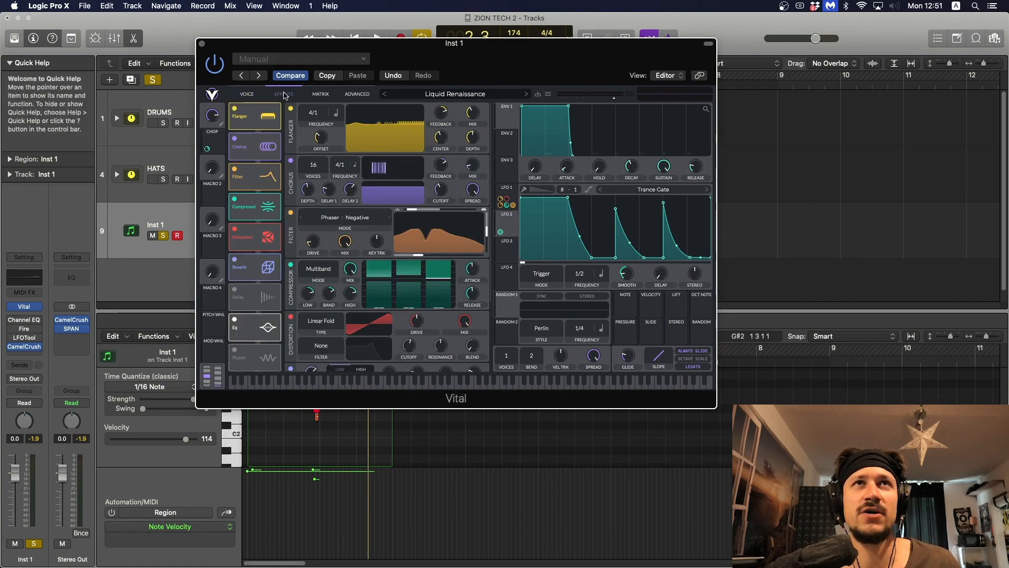
scroll(309, 214, down, 4)
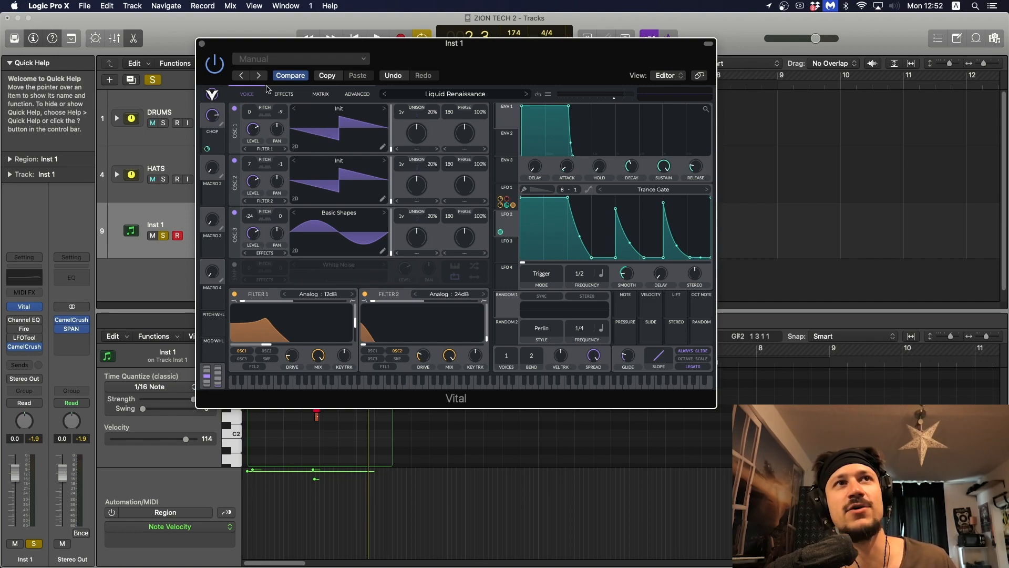
Step: Bypass all of Vital's effects and switch off Filter 1 and Filter 2 while listening to the loop
key(space)
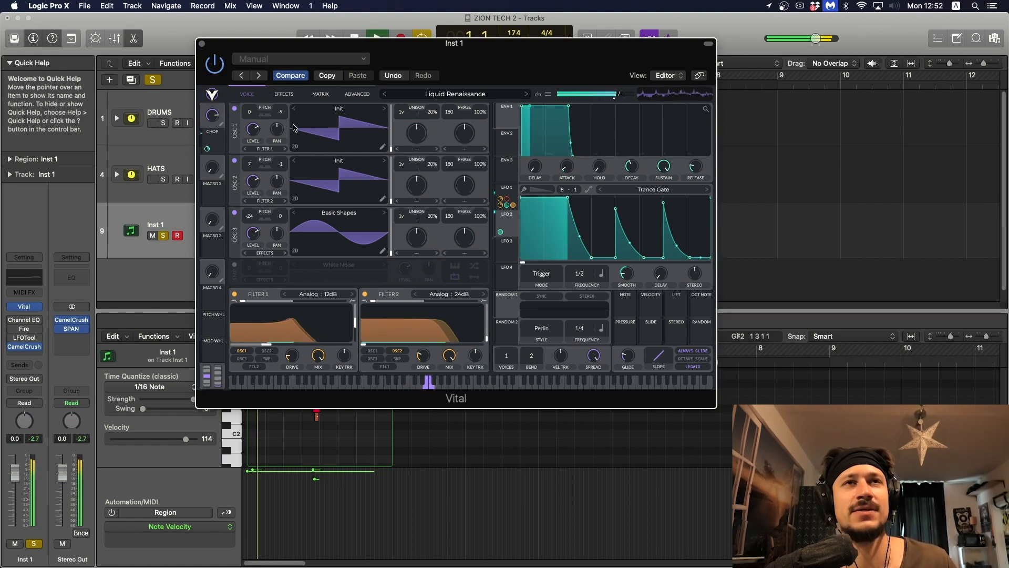
click(284, 94)
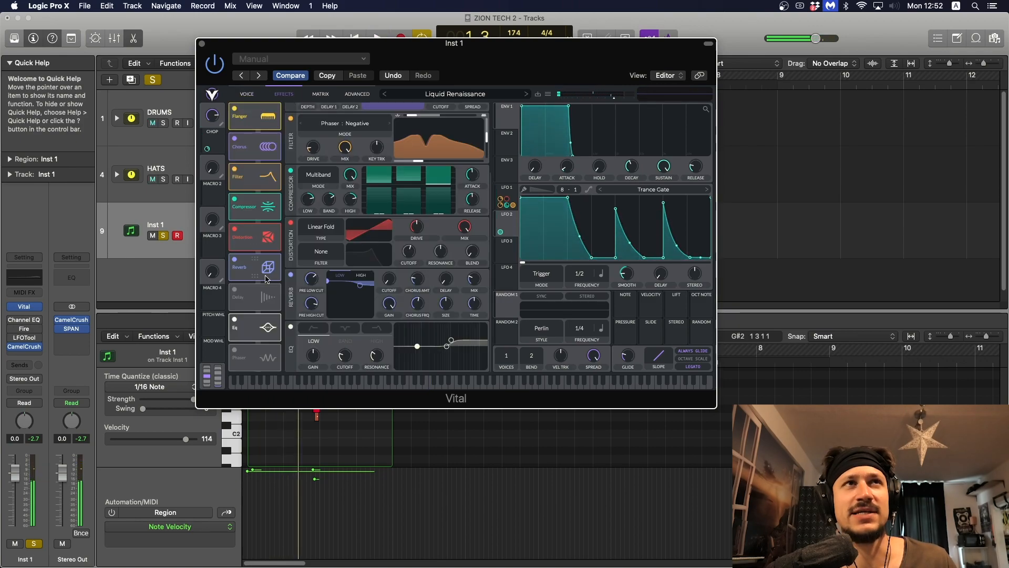
click(235, 319)
click(235, 259)
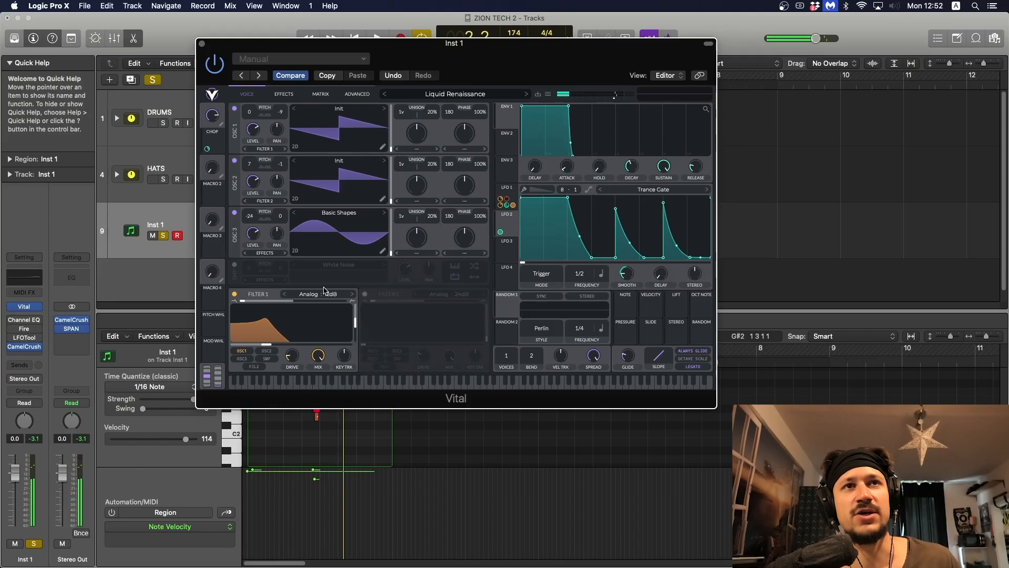
click(234, 294)
key(space)
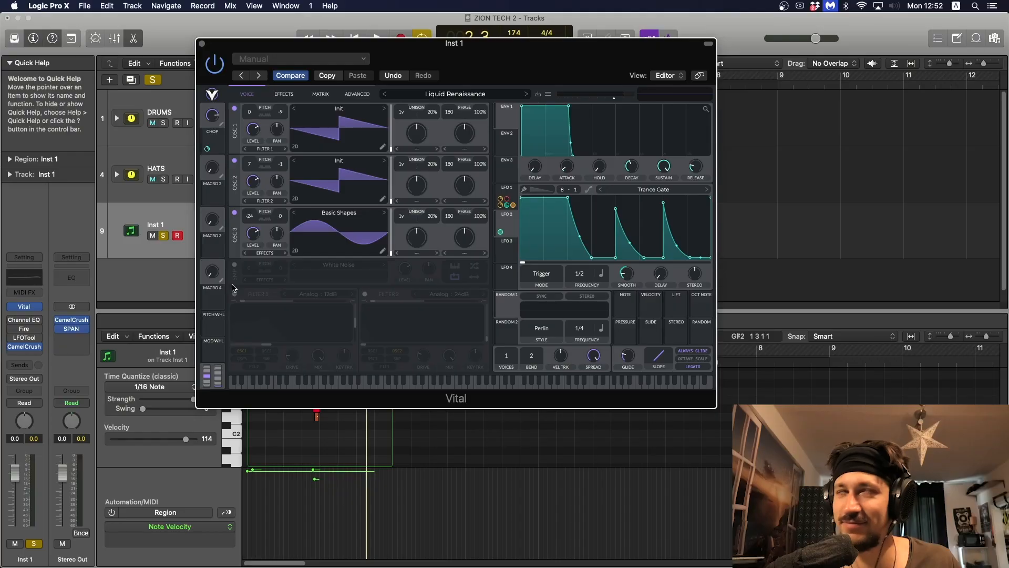
Step: Turn off oscillator 3 and compare the raw sound during playback
key(space)
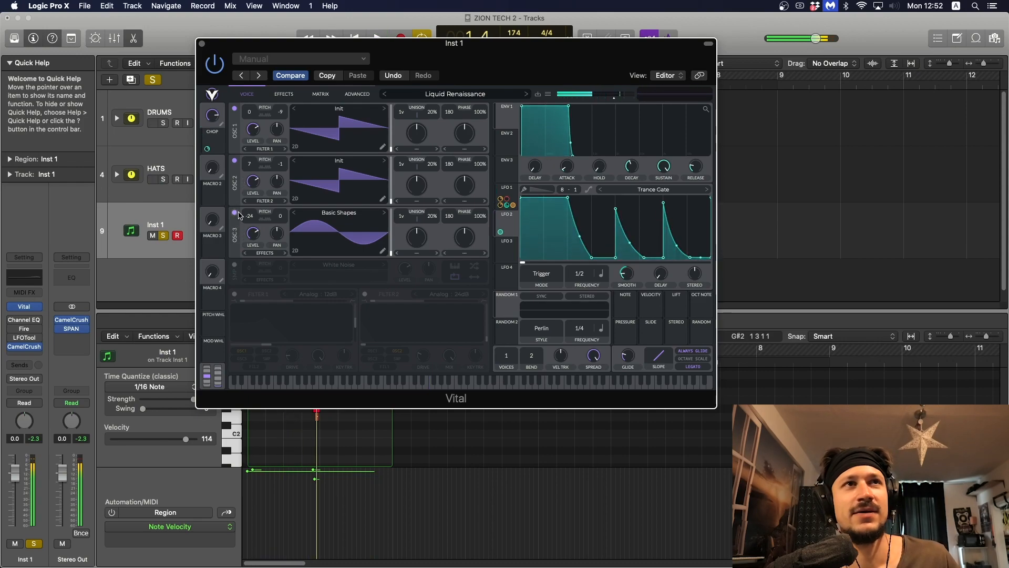
click(235, 213)
key(space)
click(234, 213)
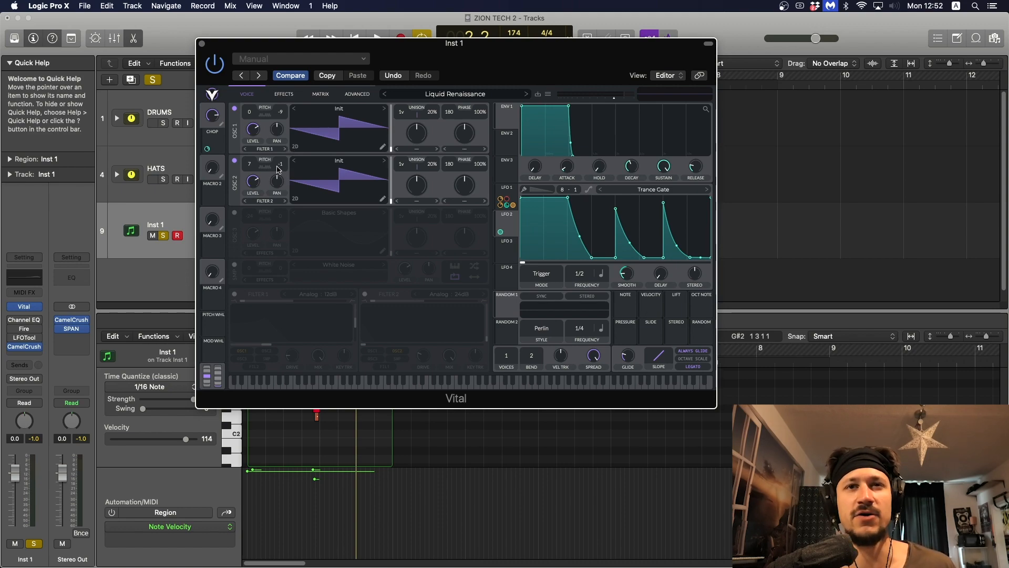
Step: Turn on the Flanger and the Chorus in Vital's effects chain and audition each one
click(285, 94)
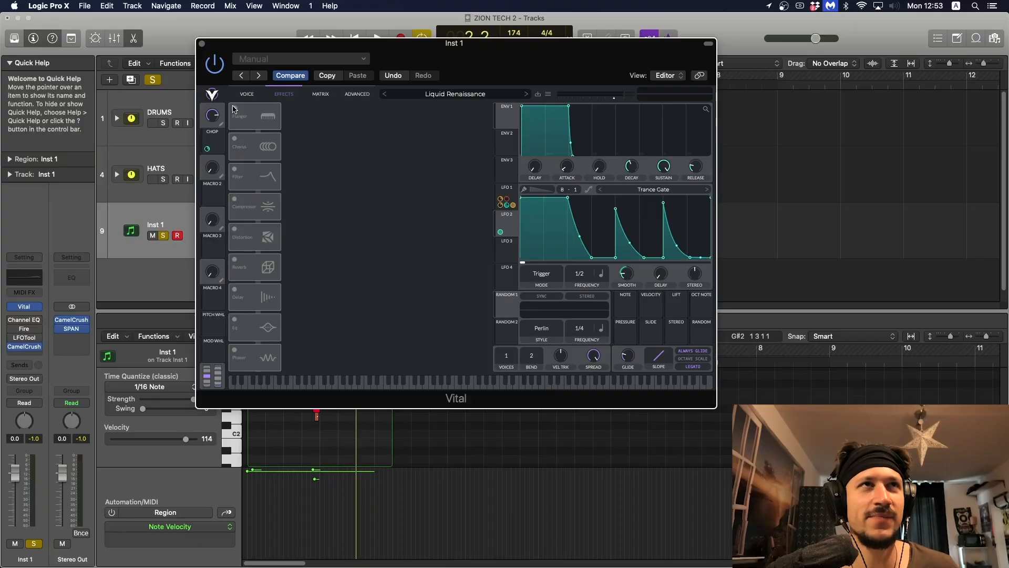
click(234, 109)
key(space)
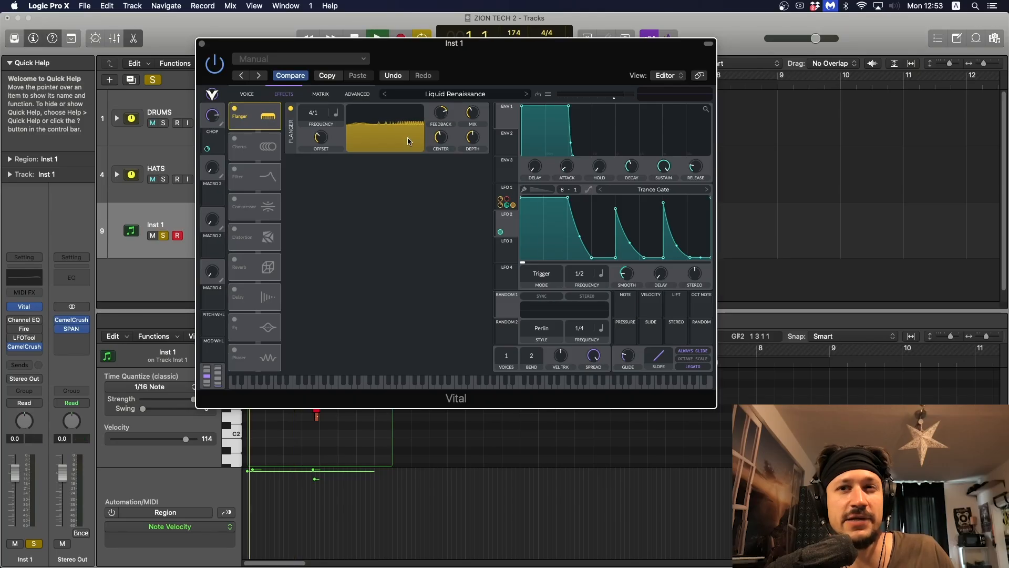
click(236, 139)
key(space)
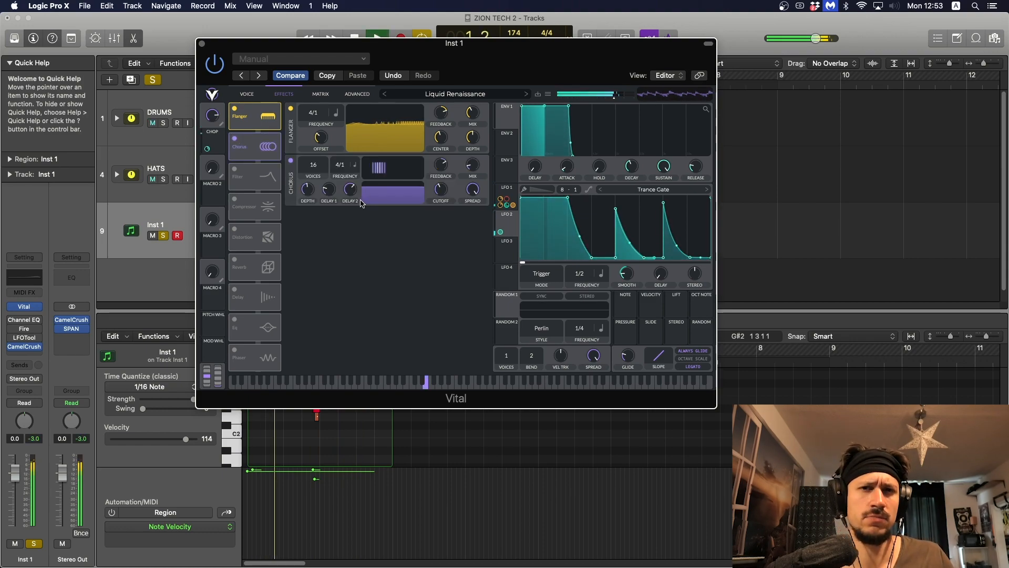
key(space)
mouse_move(479, 166)
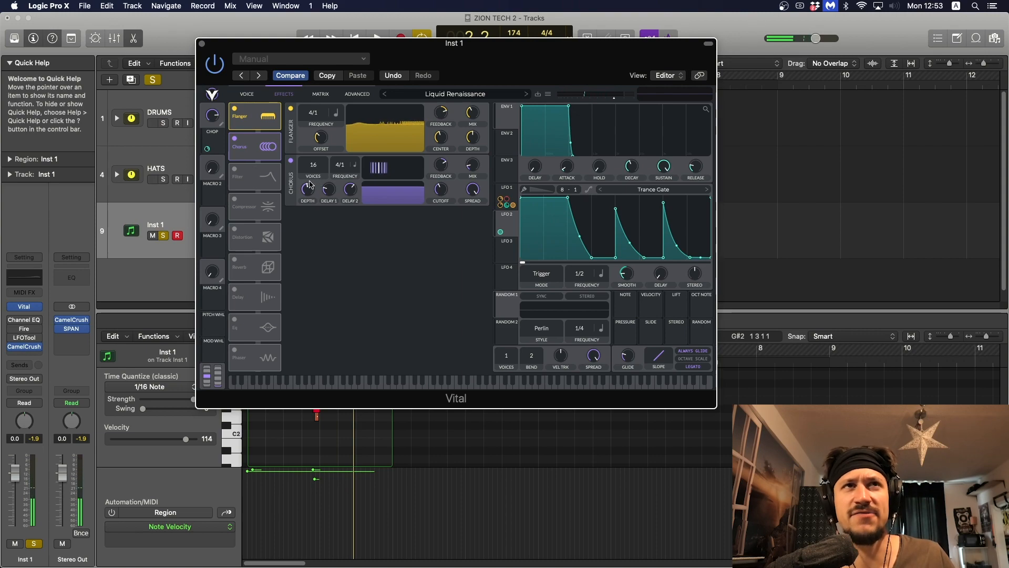
key(space)
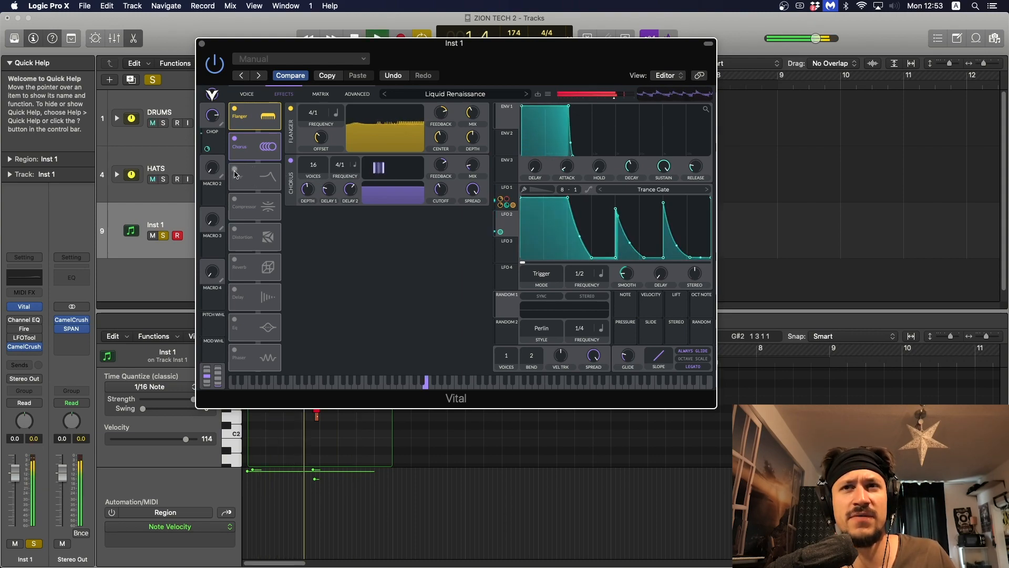
Step: Turn on the Phaser : Negative filter effect, audition it and display the LFO 1 shape
click(235, 171)
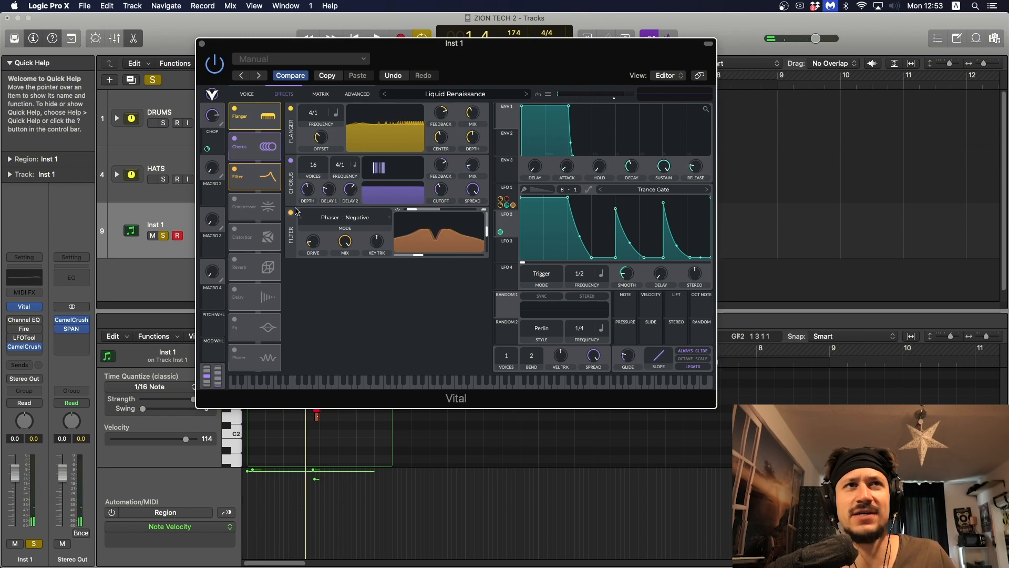
key(space)
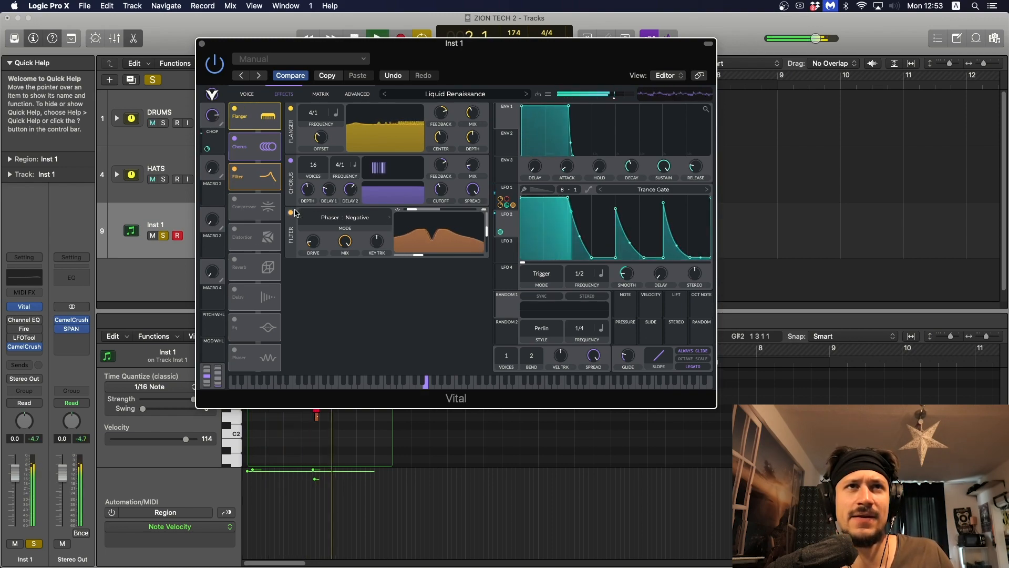
key(space)
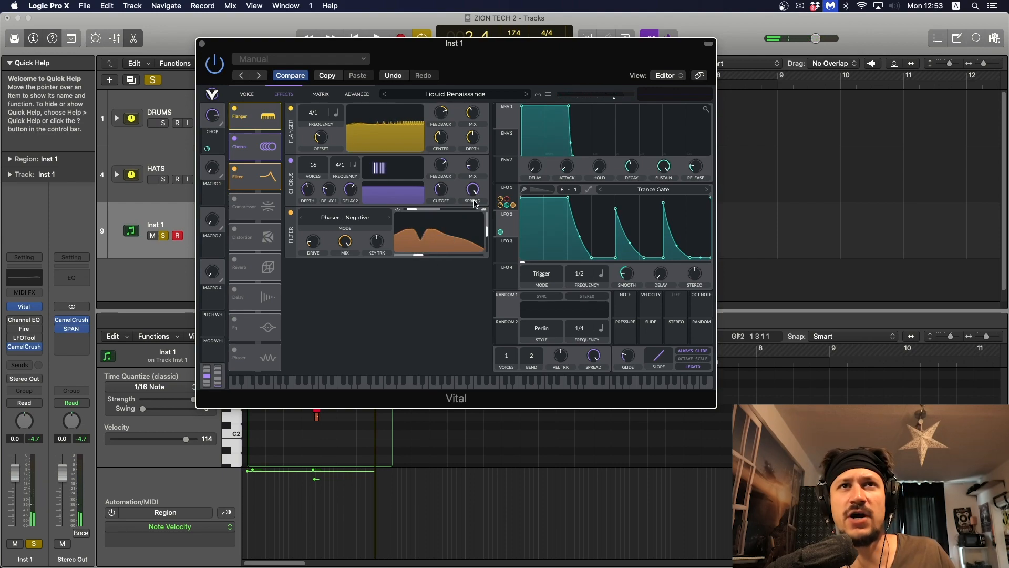
click(505, 193)
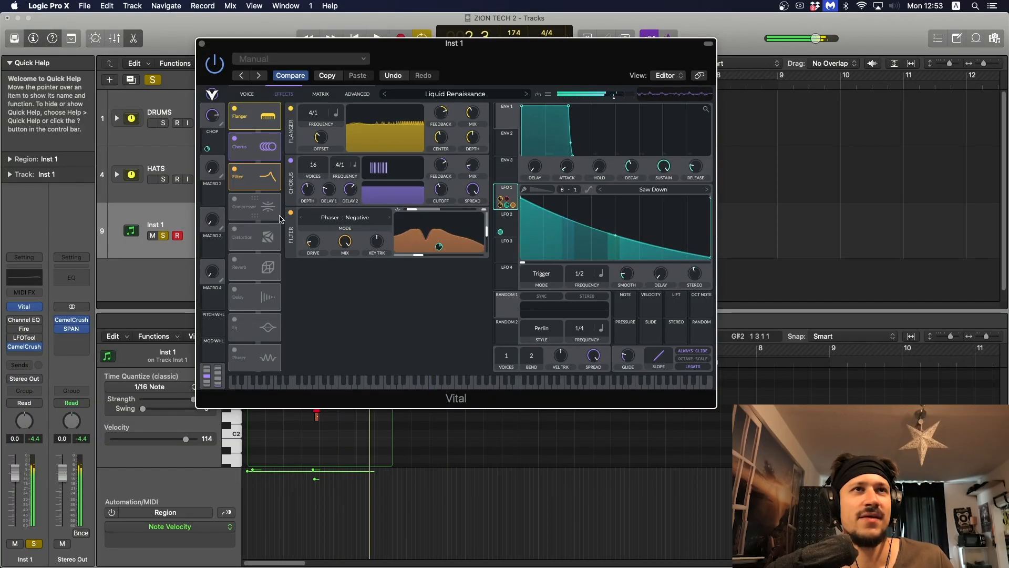
Step: Switch Filter 2 and Filter 1 back on in the voice section and listen to the filtered oscillators
click(247, 95)
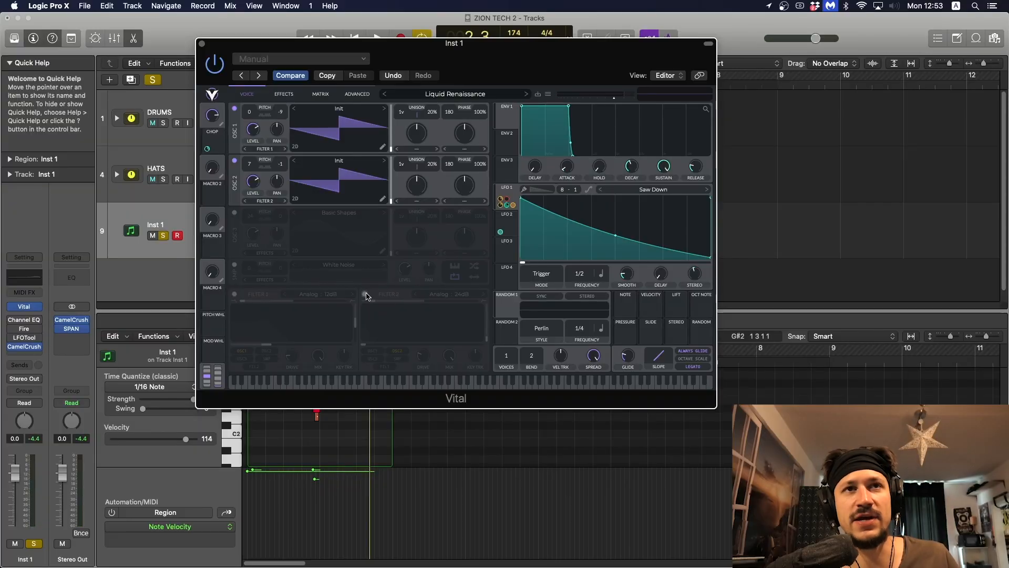
click(365, 295)
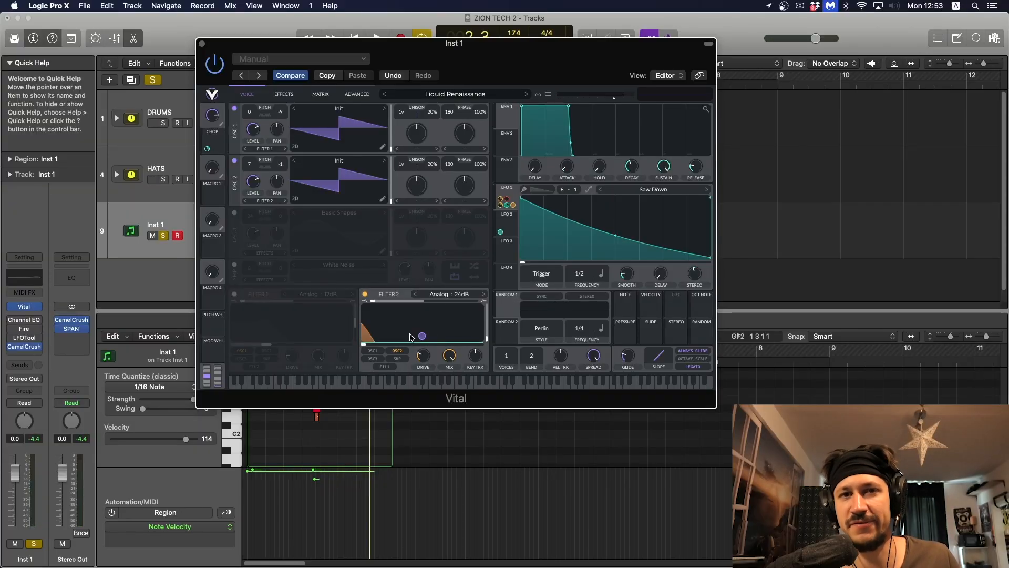
key(space)
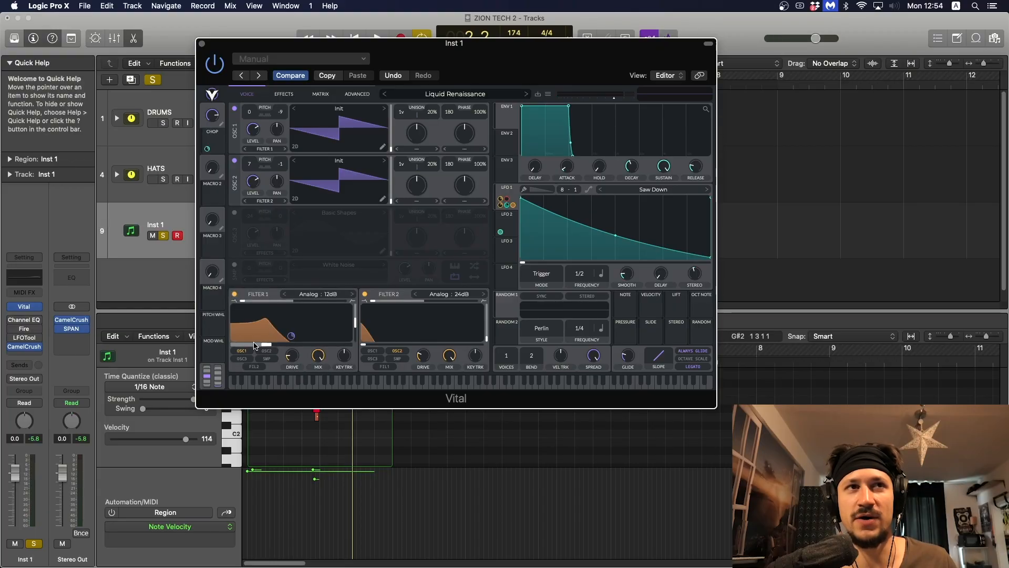
key(space)
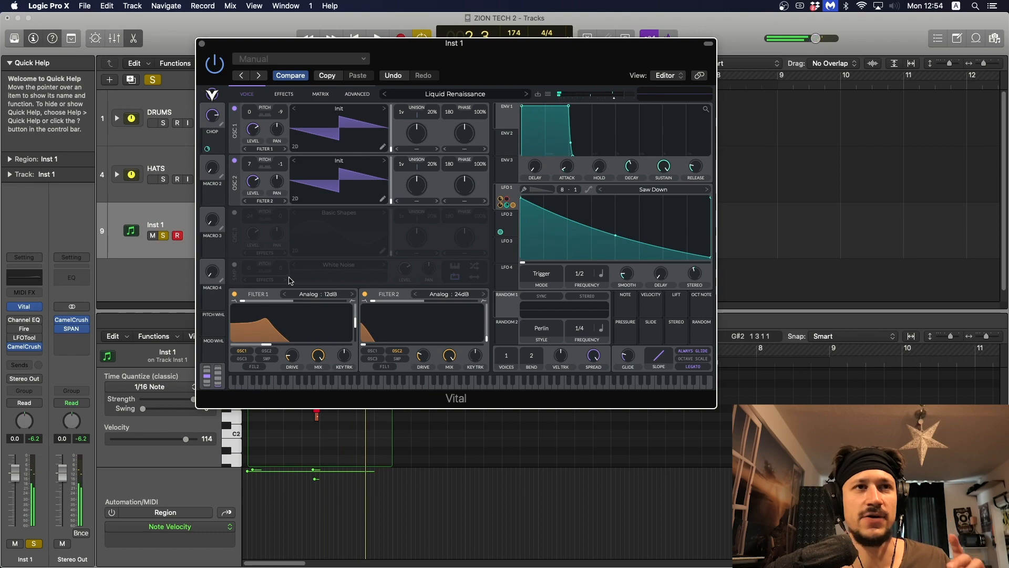
Step: Turn on the Multiband Compressor, Distortion and Reverb effects while auditioning the sound
click(284, 94)
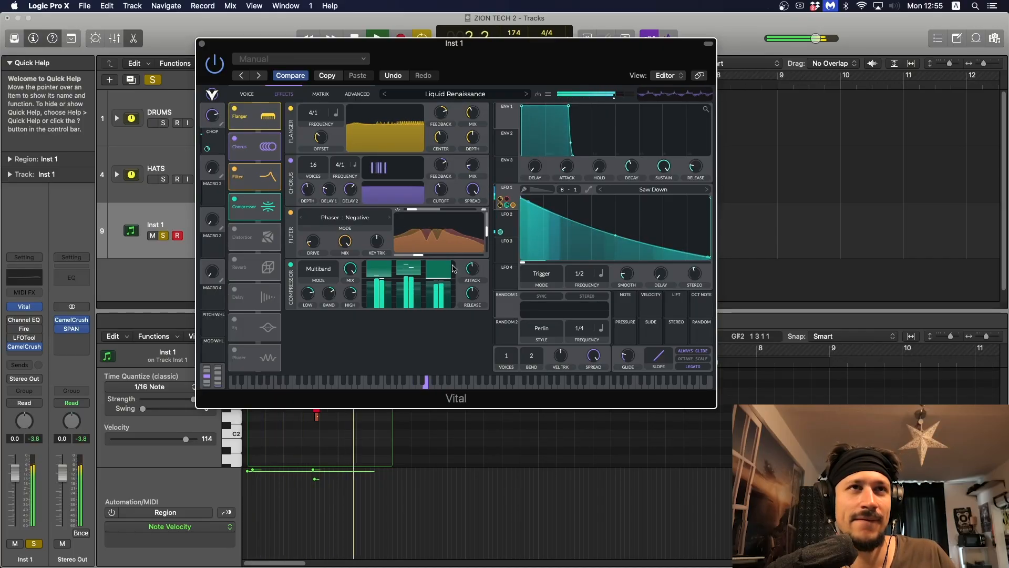
key(space)
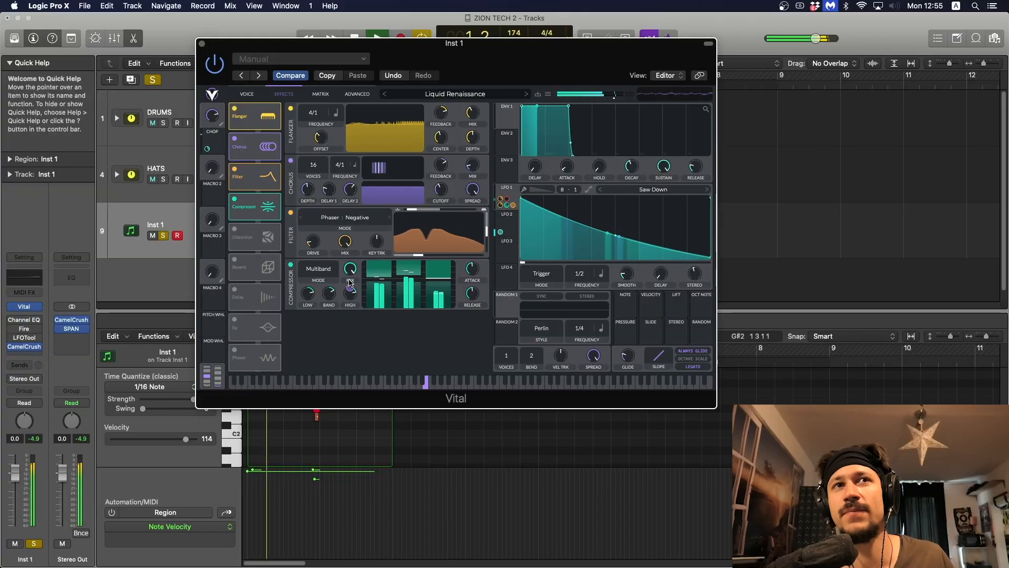
drag(351, 282, 345, 228)
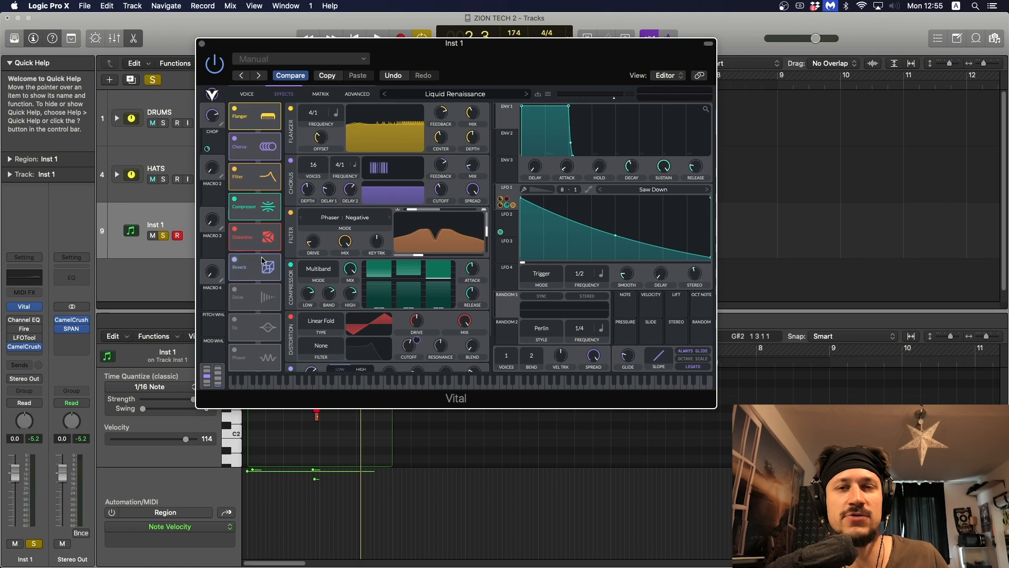
Step: Turn on the EQ at the end of Vital's effects chain and audition the sound with it
scroll(358, 289, down, 2)
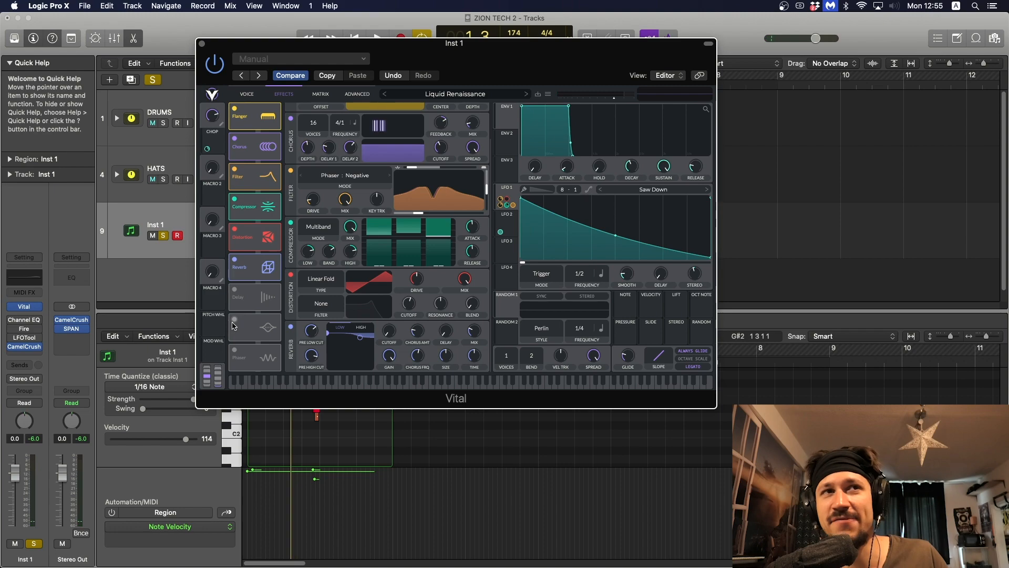
click(251, 330)
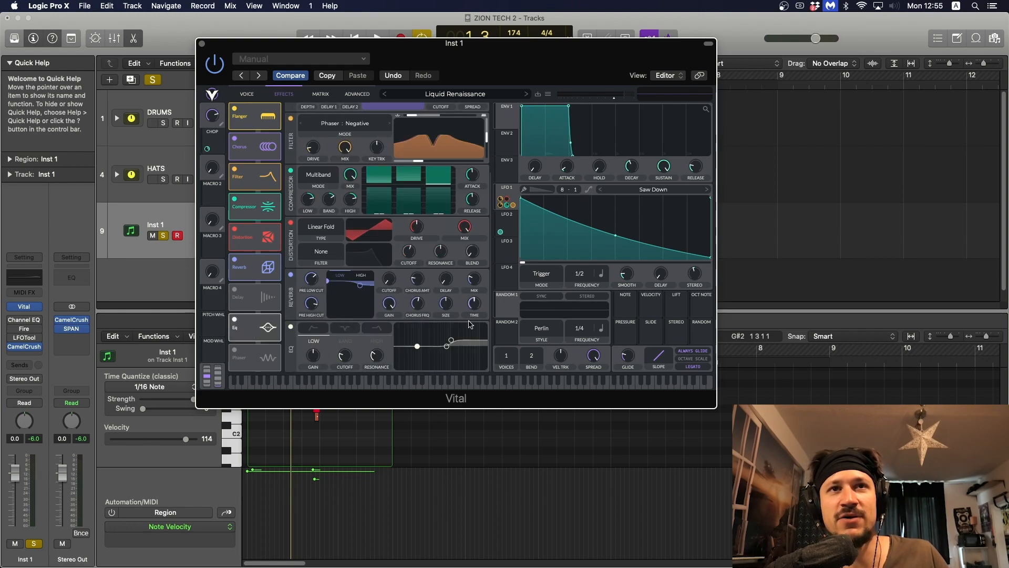
key(space)
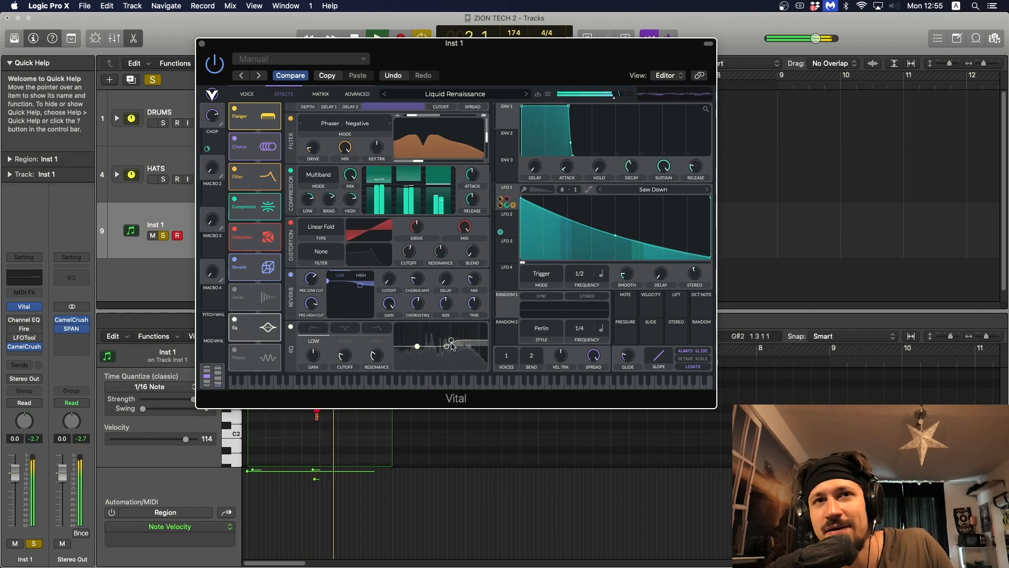
key(space)
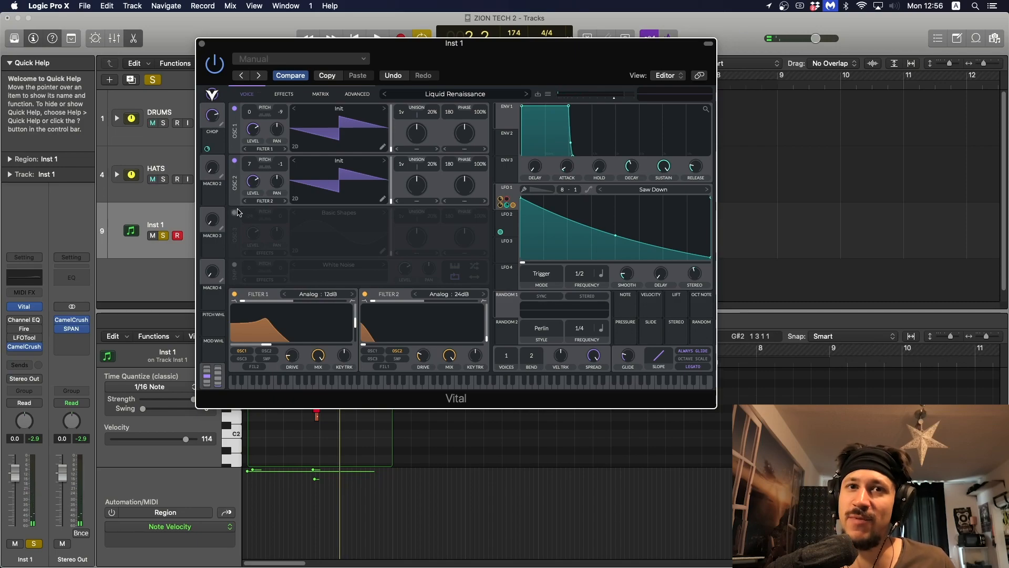
Step: Turn on oscillator 3 with the Basic Shapes wavetable, audition the patch and review the effects chain
click(237, 212)
key(space)
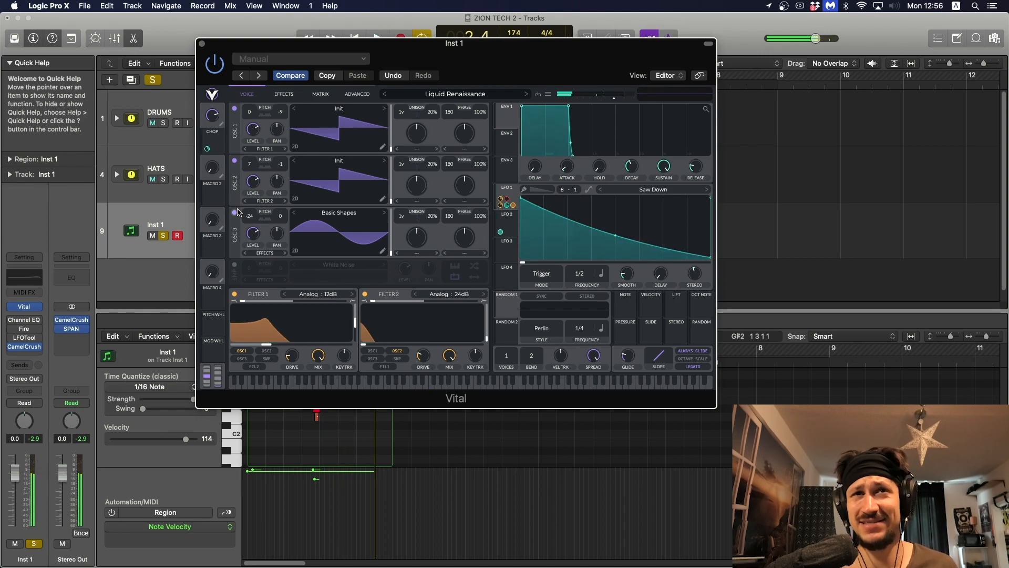
click(284, 95)
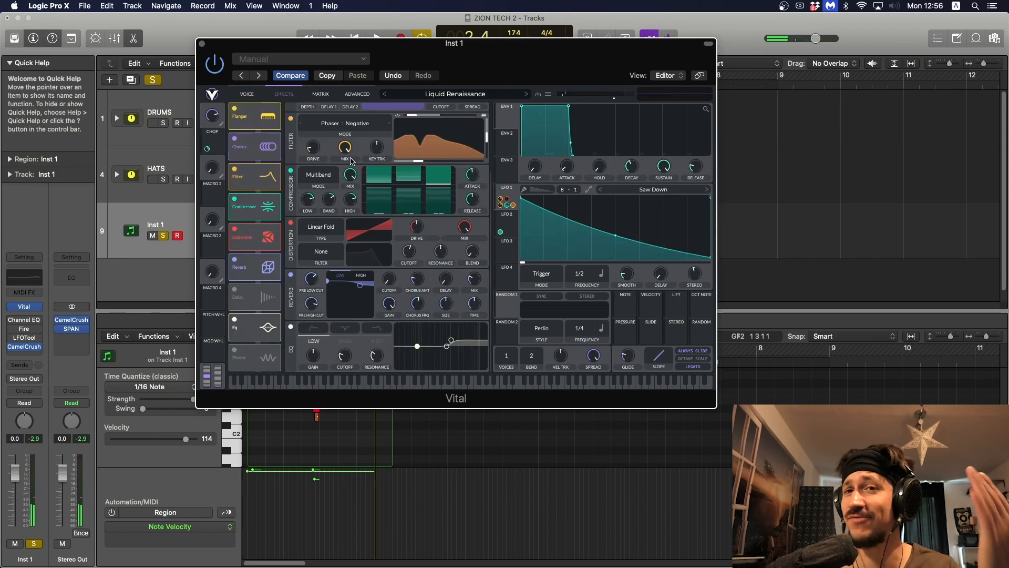
scroll(352, 160, up, 4)
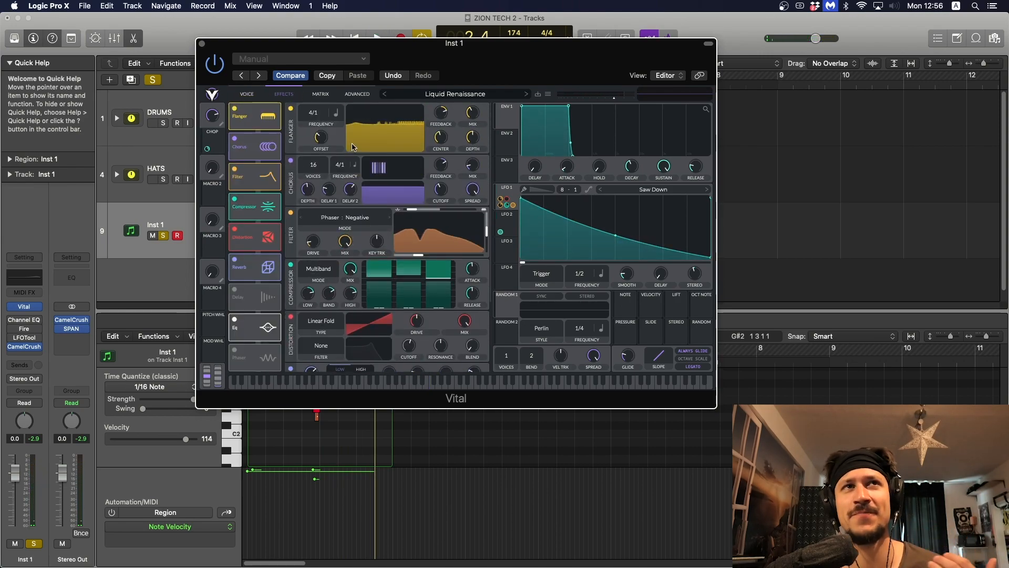
scroll(375, 175, down, 3)
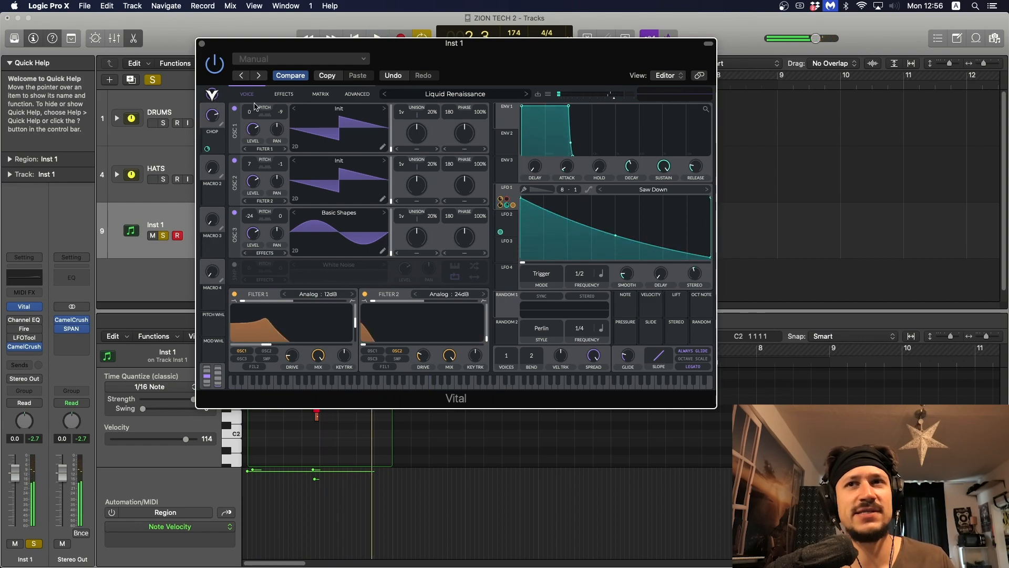
click(278, 95)
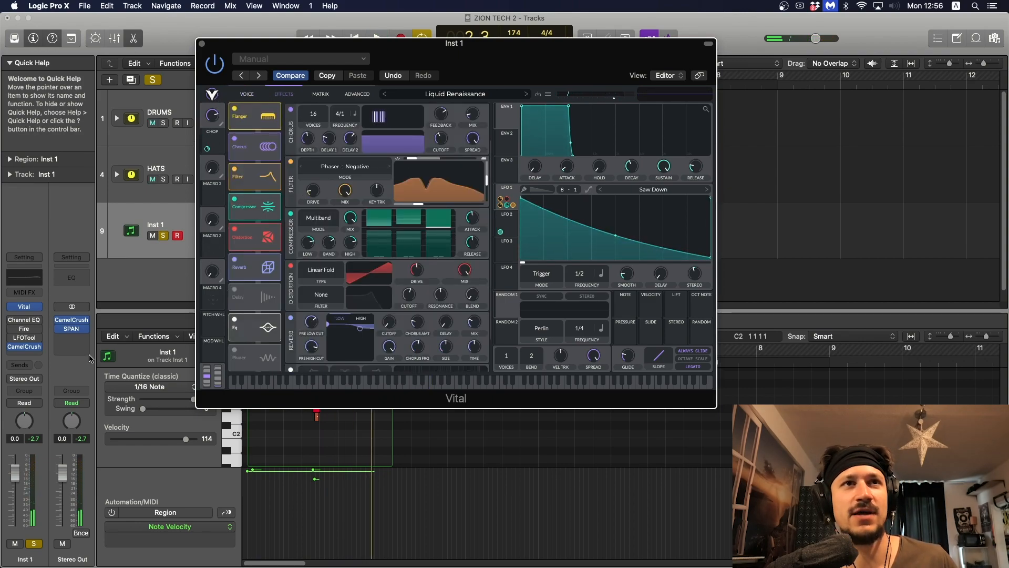
Step: Close Vital, turn on and open the Channel EQ on Inst 1, and audition its high-frequency boost
click(203, 44)
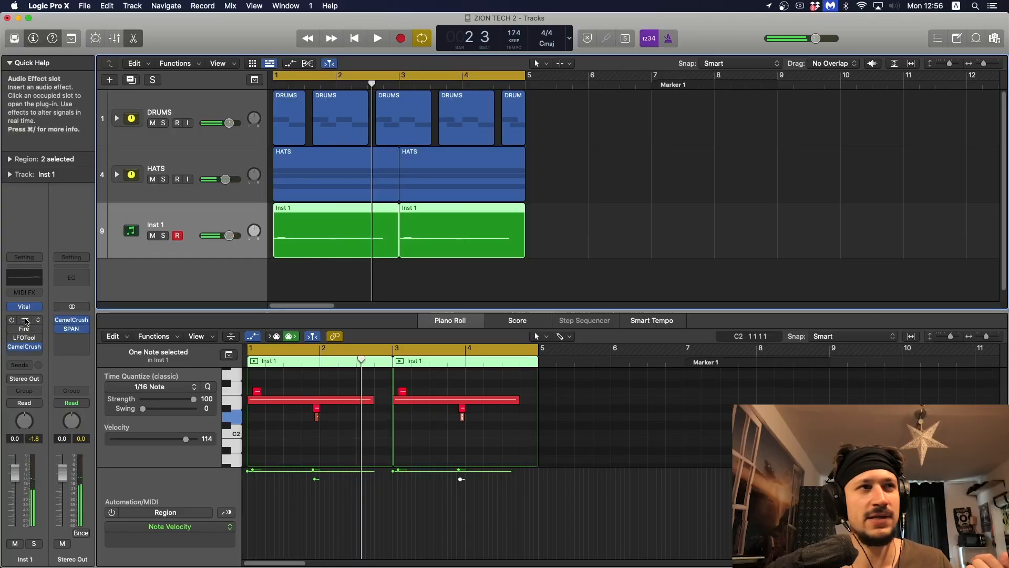
click(21, 319)
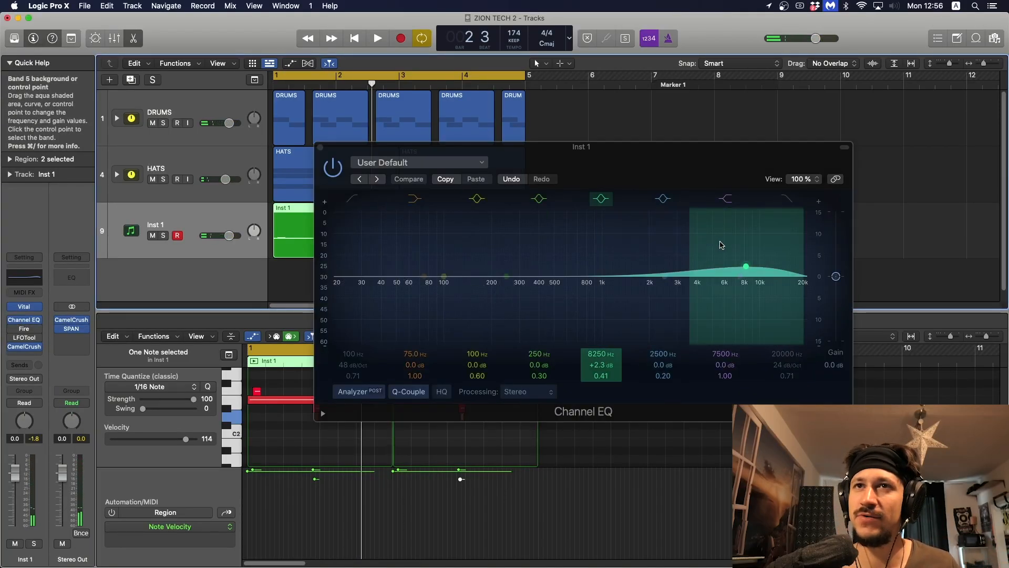
key(space)
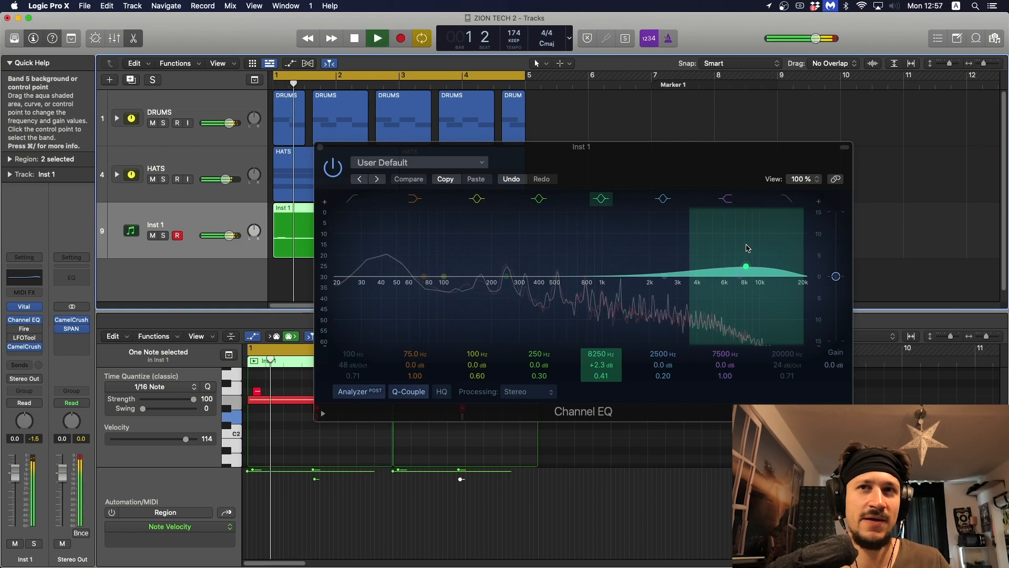
key(space)
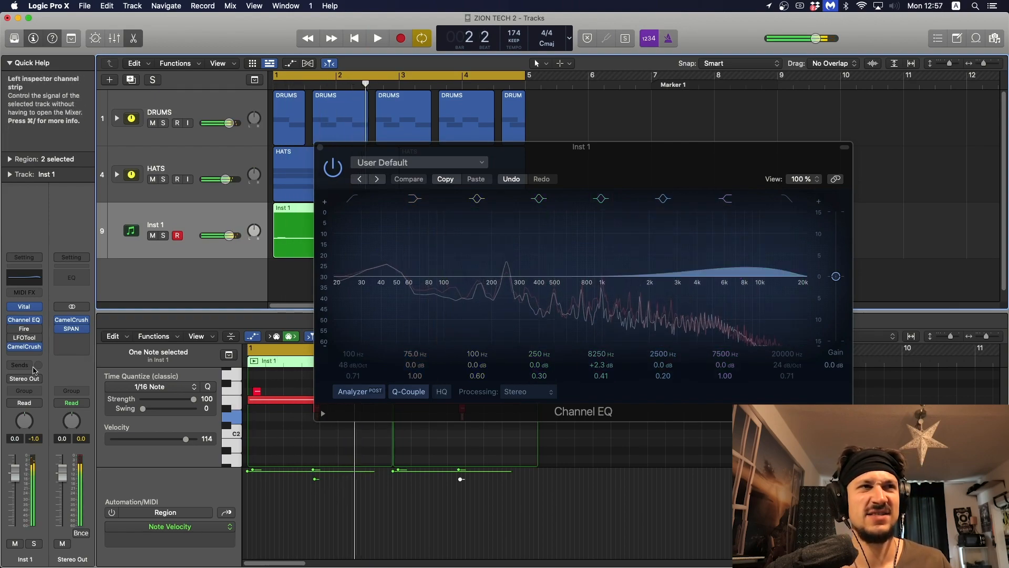
Step: Turn on Fire in place of the Channel EQ window, inspect both bands and raise the band crossover above 1 kHz during playback
click(25, 329)
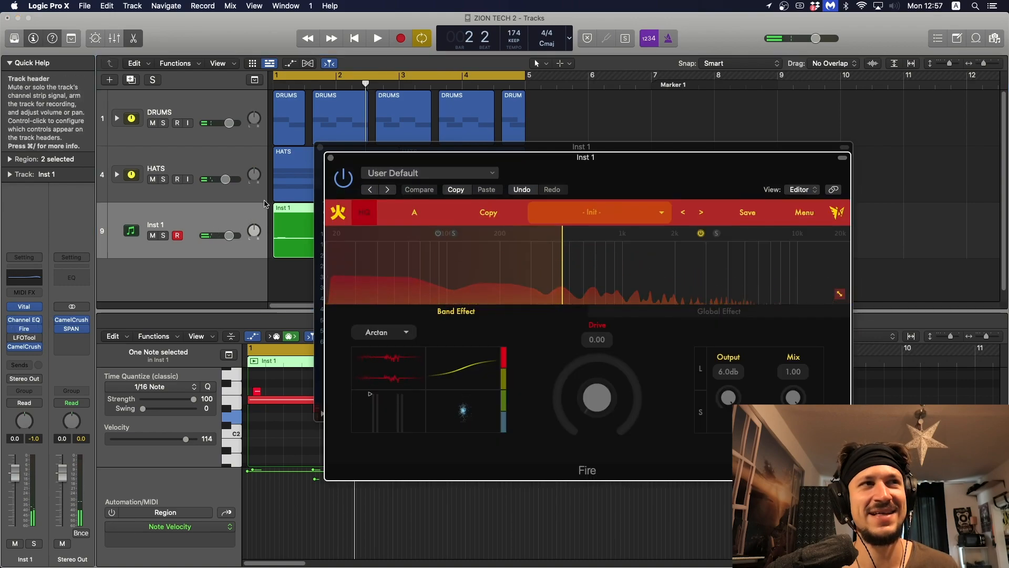
click(320, 151)
drag(368, 159, 353, 149)
click(610, 265)
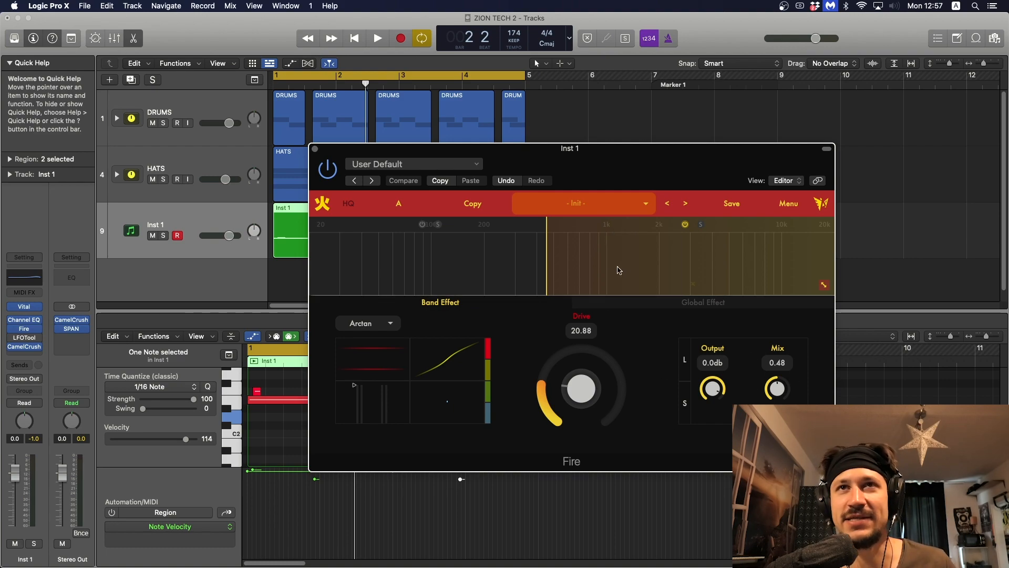
click(526, 251)
click(604, 284)
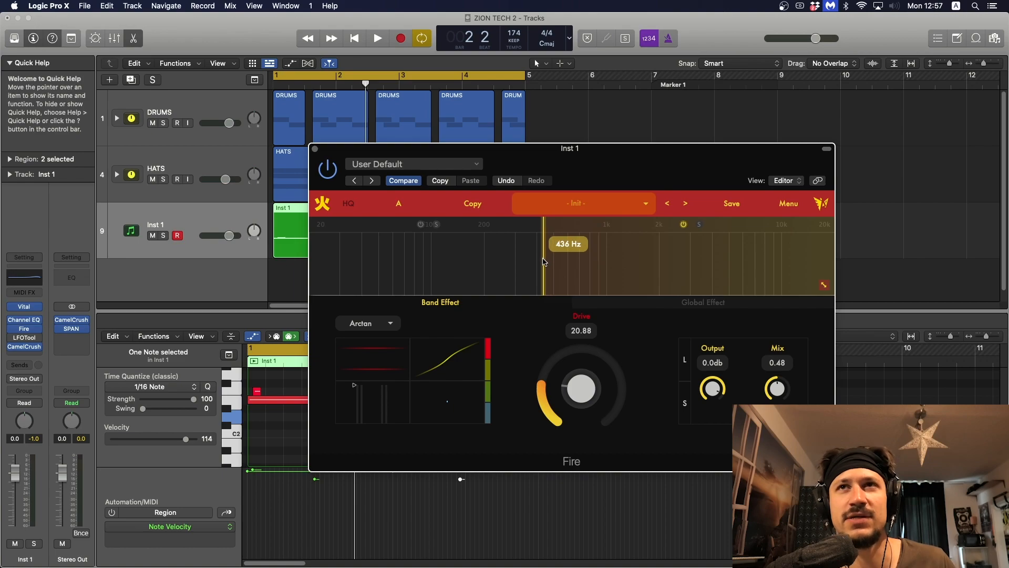
key(space)
drag(544, 261, 631, 261)
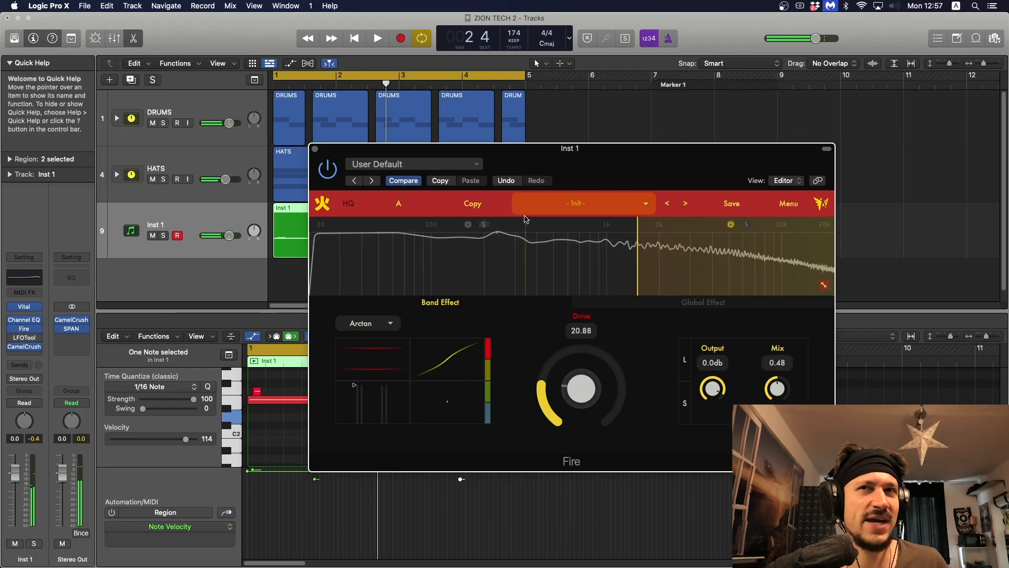
Step: Turn on LFOTool, set its volume LFO amount to 33, audition the loop and close both open plug-in windows
click(21, 342)
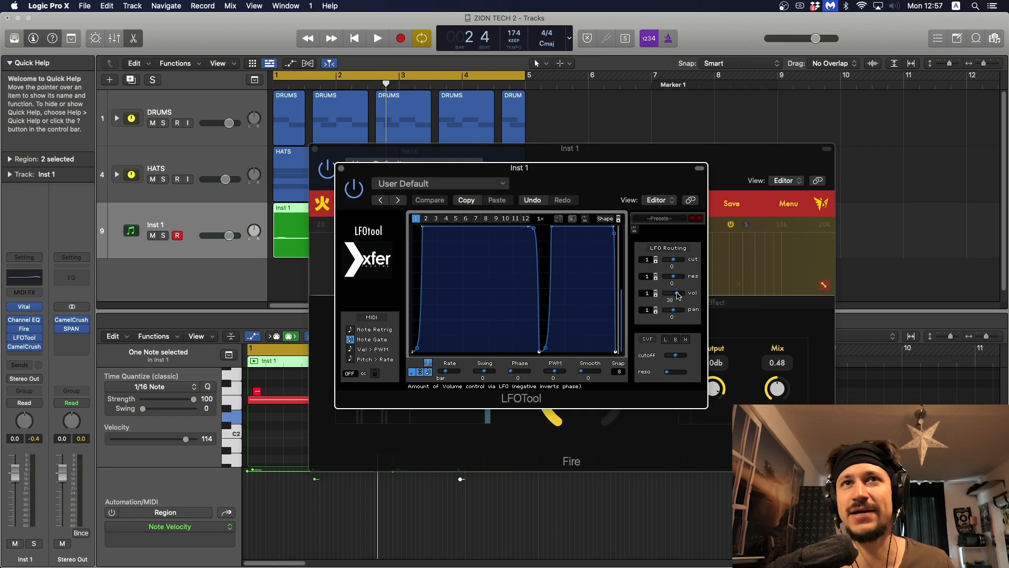
drag(678, 296, 673, 296)
key(space)
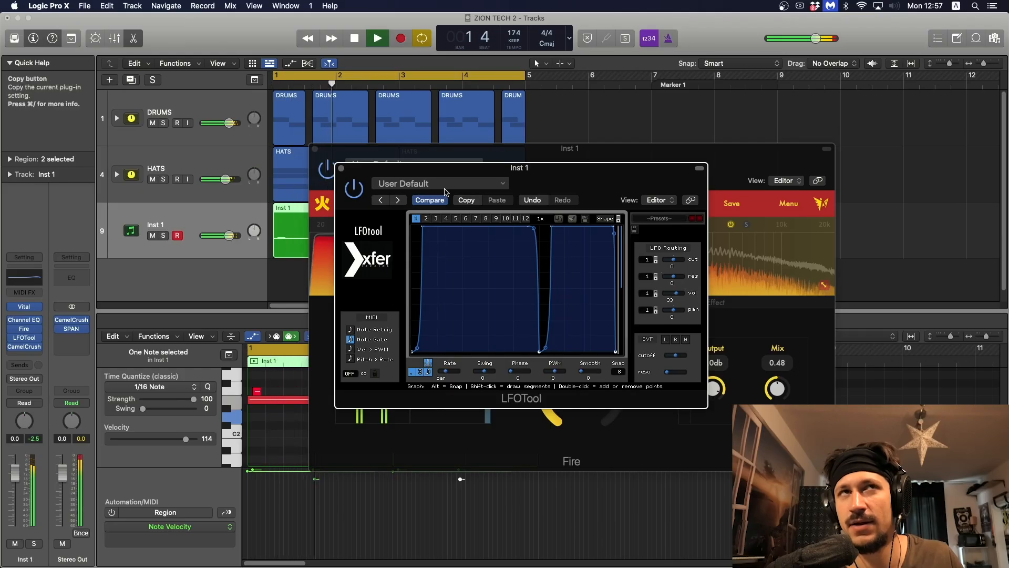
key(space)
click(341, 168)
click(315, 149)
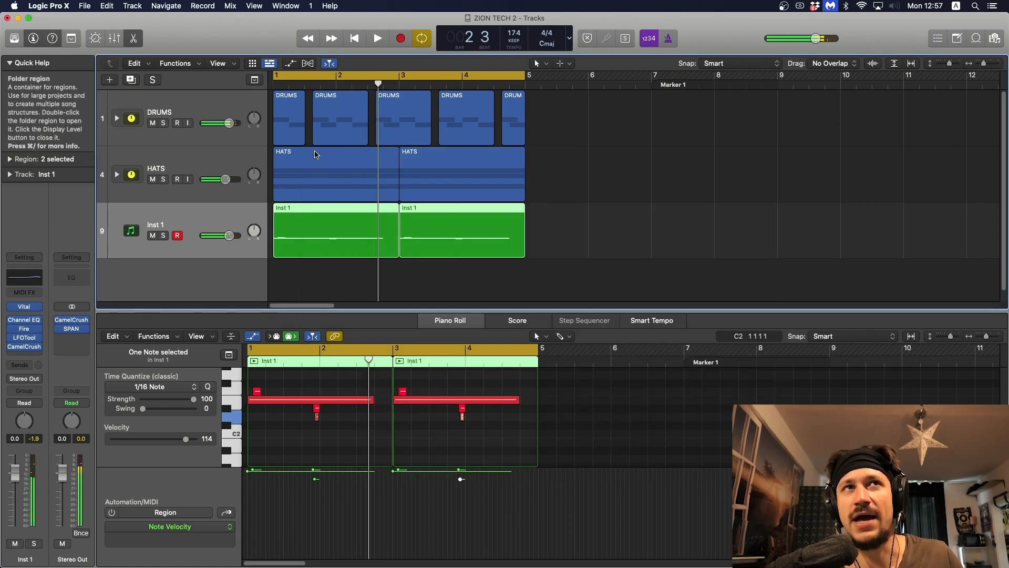
Step: Try to bounce the two Inst 1 MIDI regions in place to a new audio track
drag(470, 290, 360, 222)
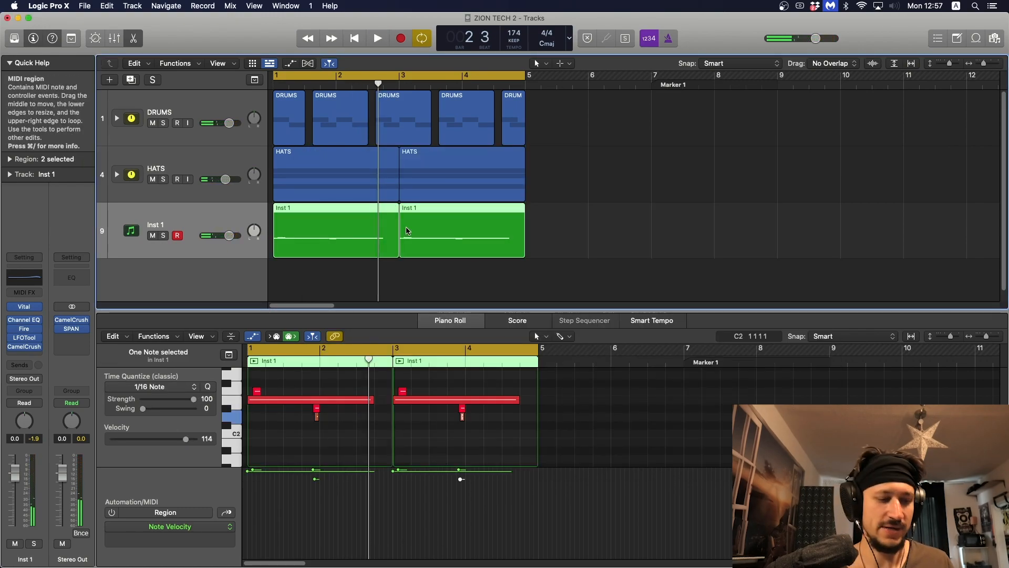
key(ctrl+b)
key(Return)
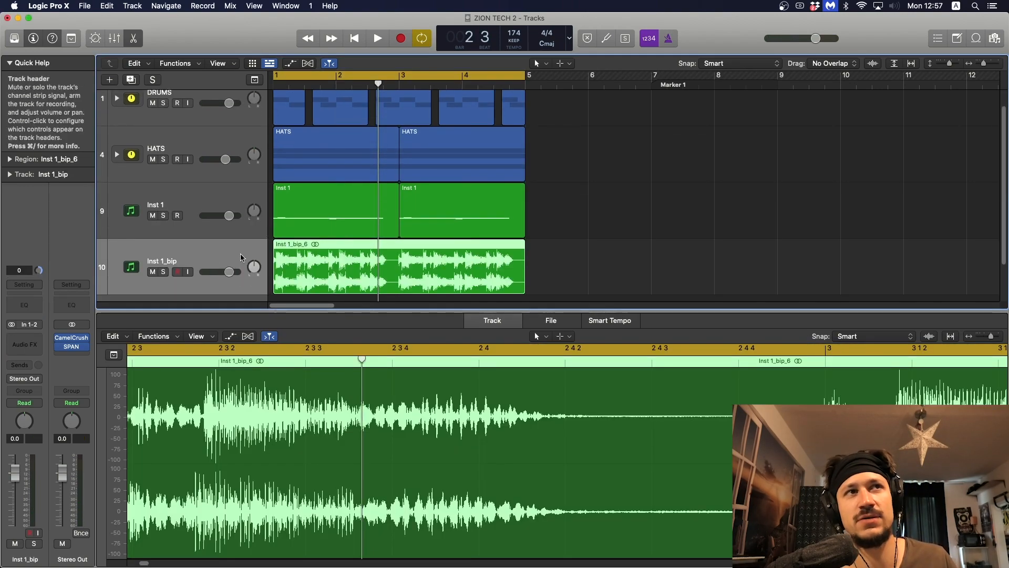
key(super+z)
Step: Solo Inst 1, show track automation, set it to Read so the Macro 1 curve is active, and audition the loop
click(163, 228)
key(a)
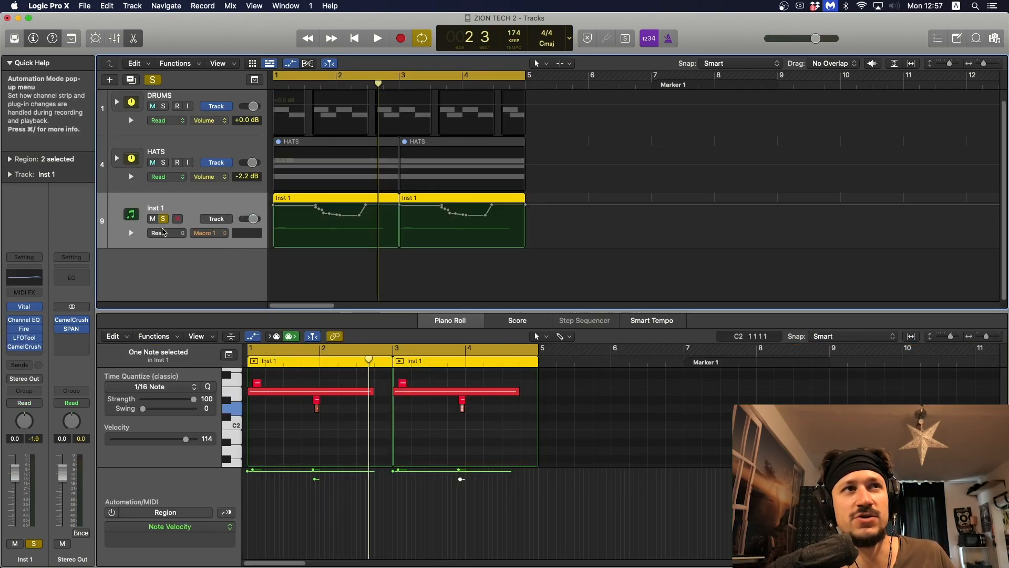
key(space)
key(space)
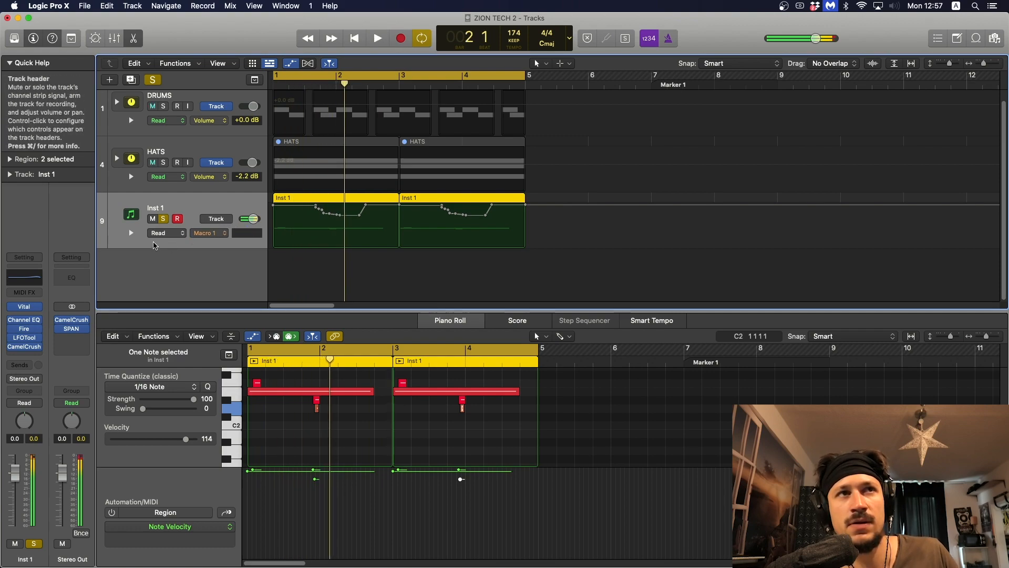
click(12, 404)
key(space)
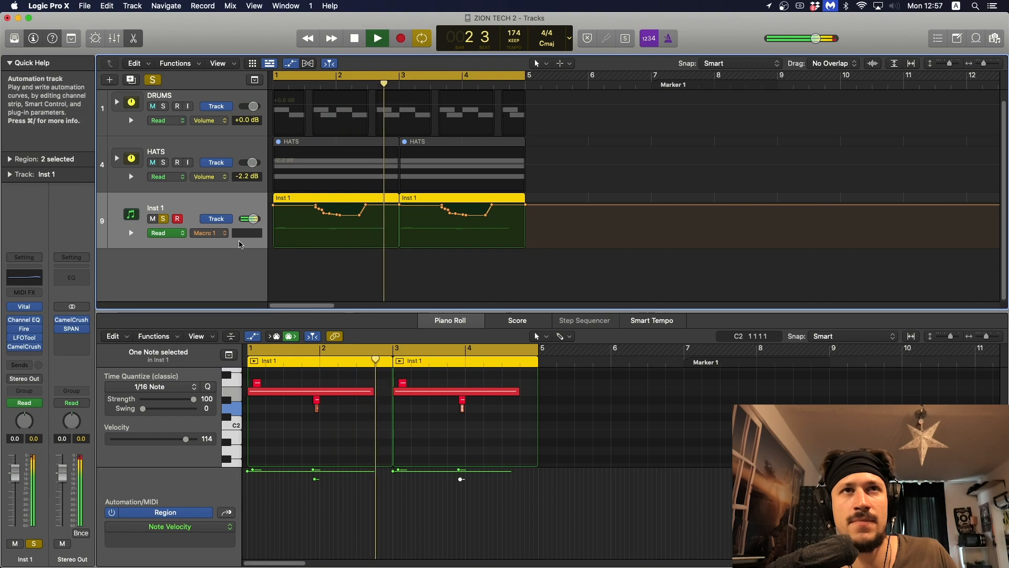
key(Return)
key(space)
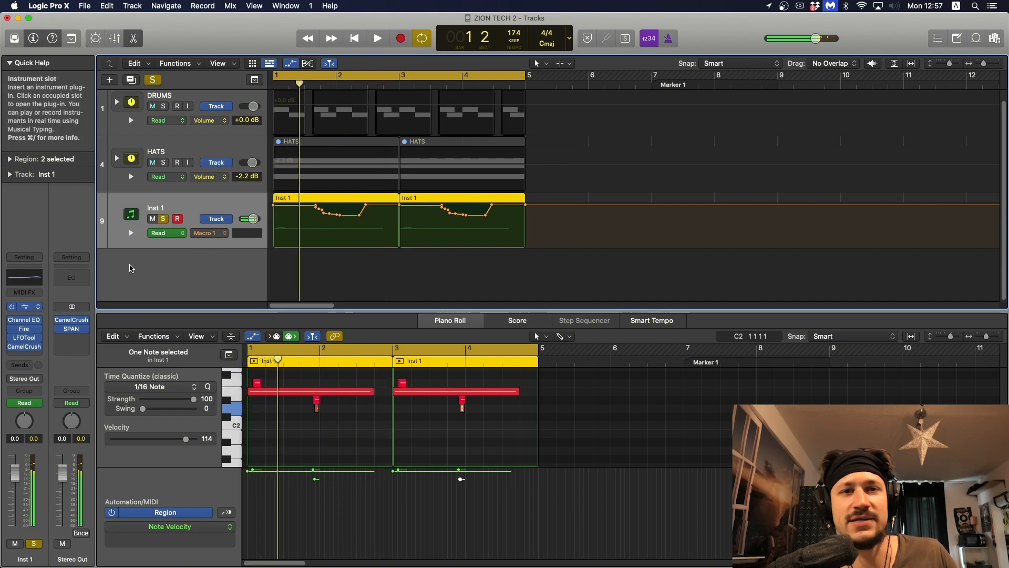
Step: Reopen Vital, compare the LFO 1 Saw Down and LFO 2 Trance Gate shapes during playback, and turn down the CHOP macro
key(v)
drag(354, 48, 293, 50)
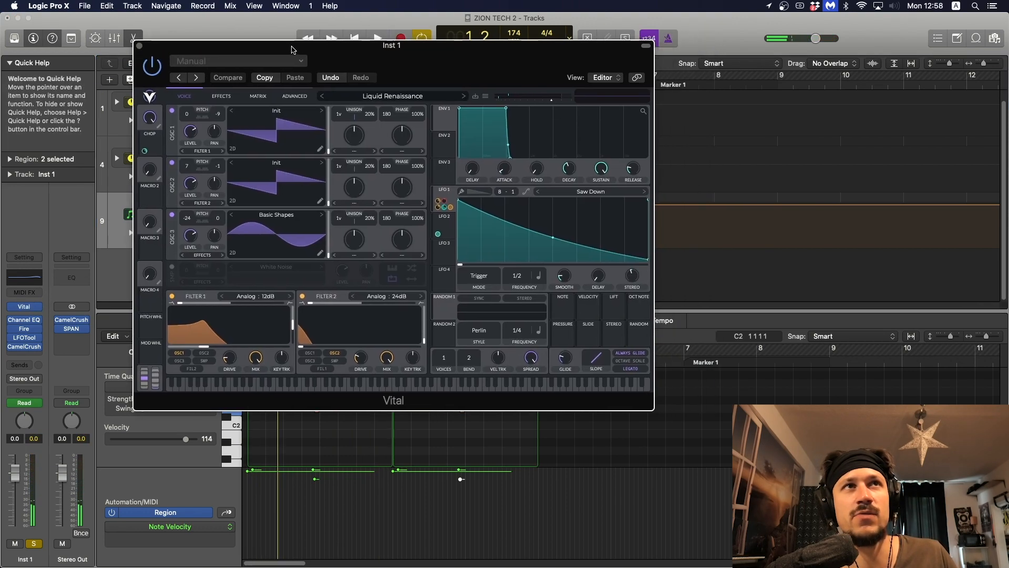
click(444, 223)
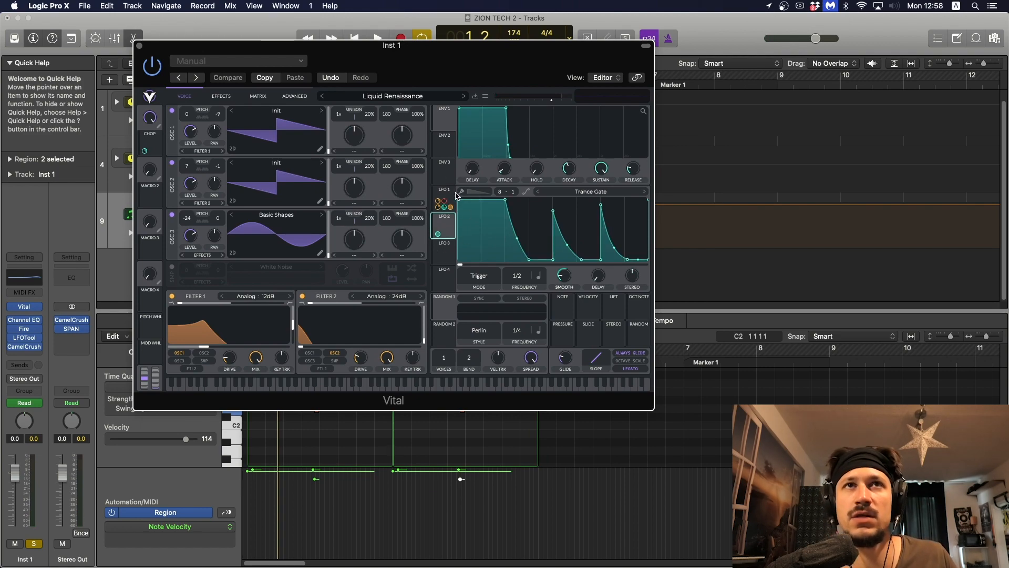
key(space)
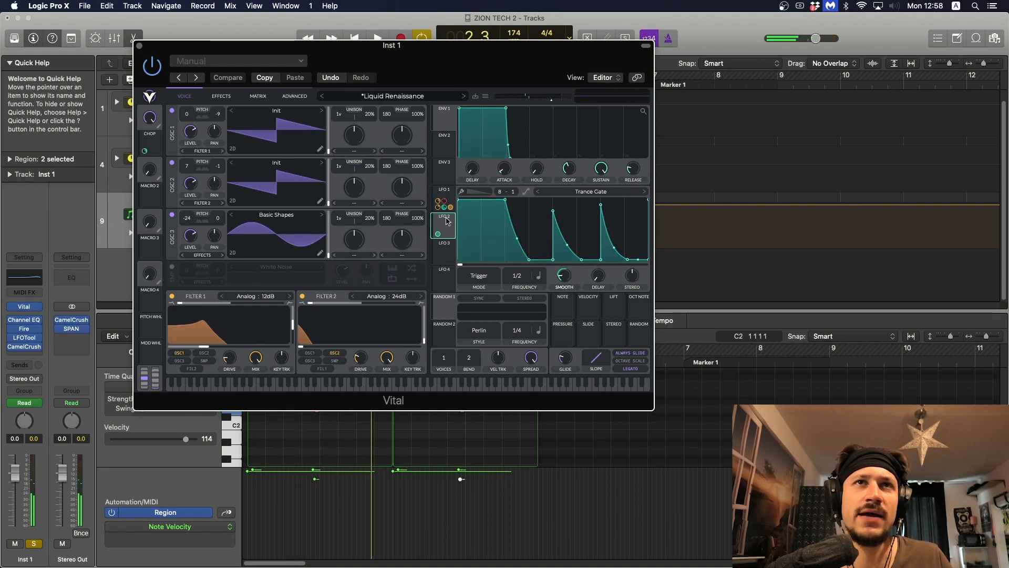
click(444, 198)
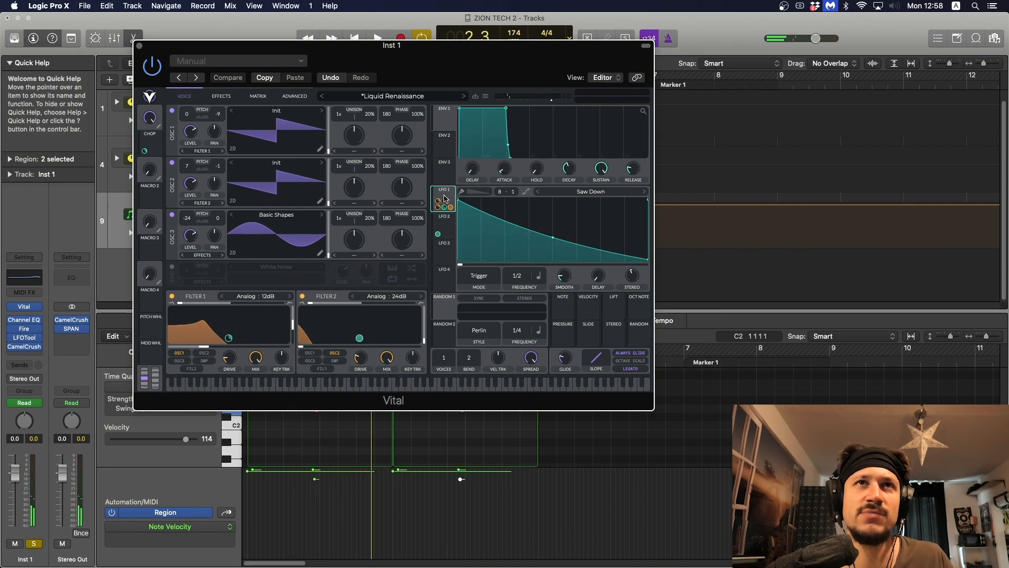
click(452, 230)
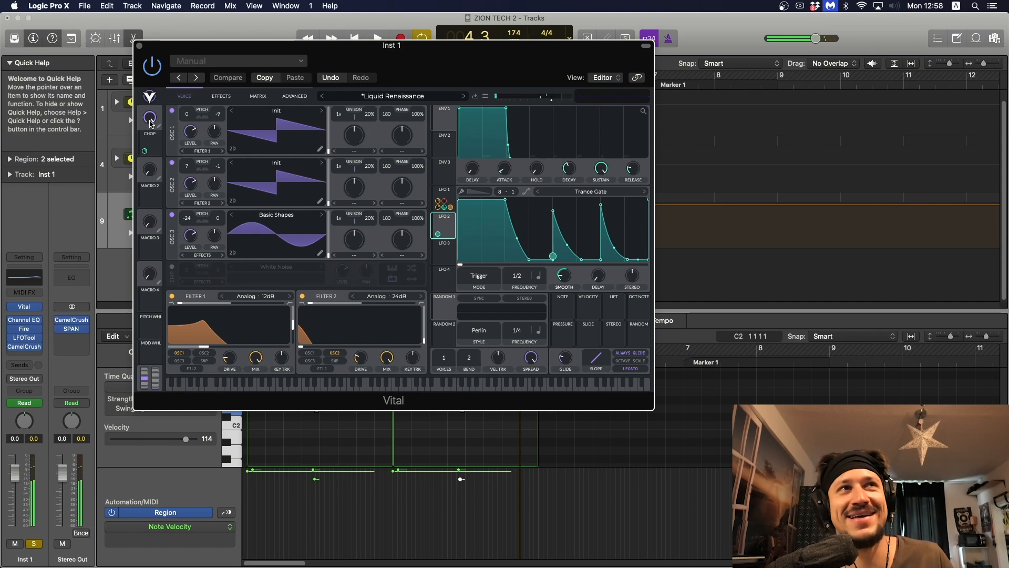
drag(153, 125, 154, 192)
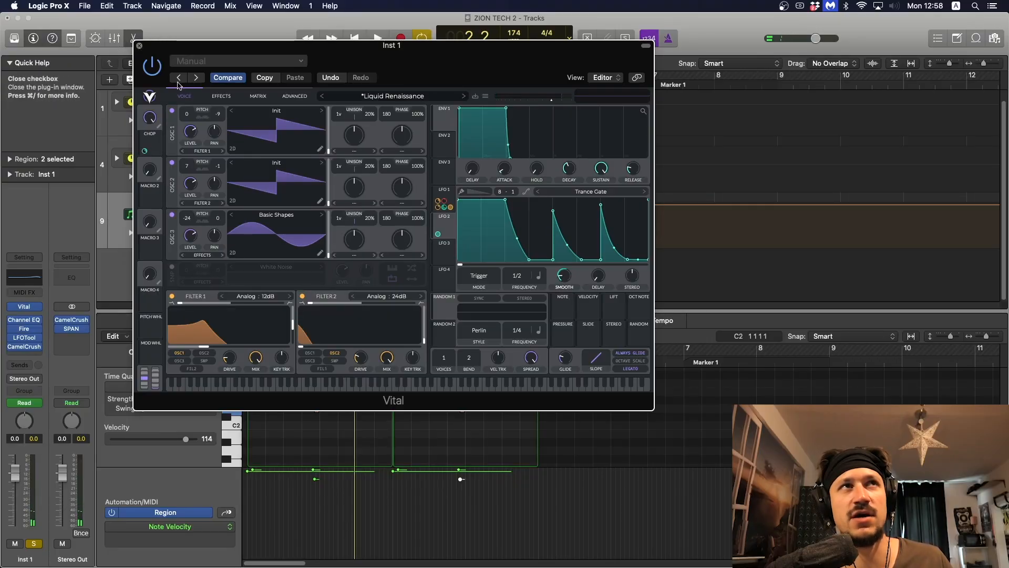
Step: Close Vital and listen to the soloed Inst 1 track with its Macro 1 automation
click(140, 46)
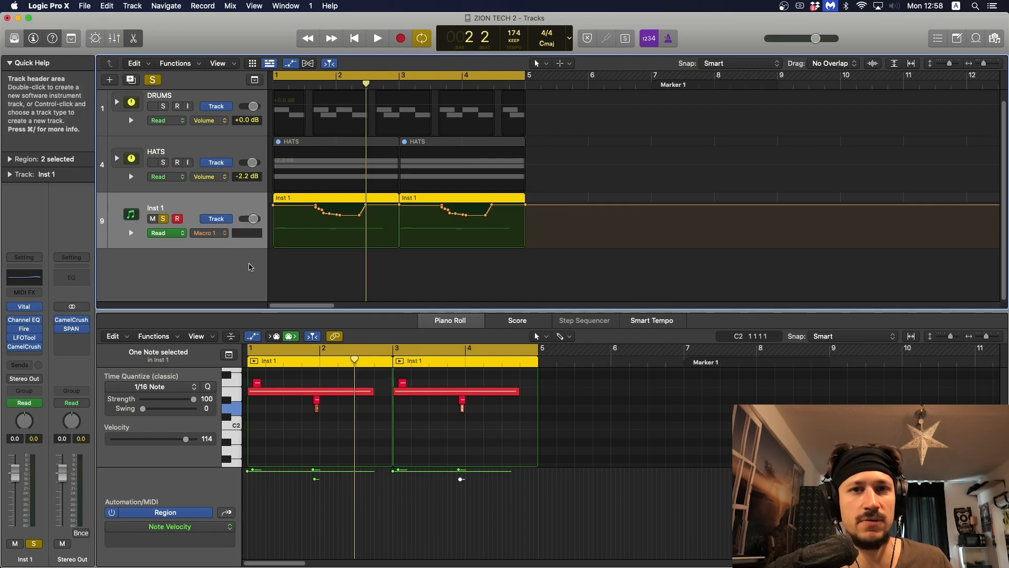
key(space)
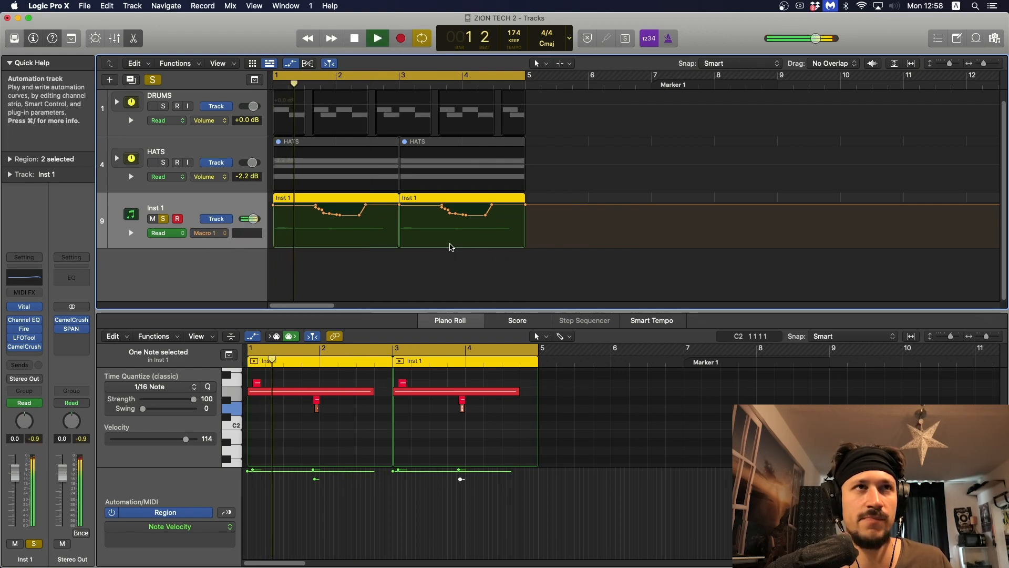
key(space)
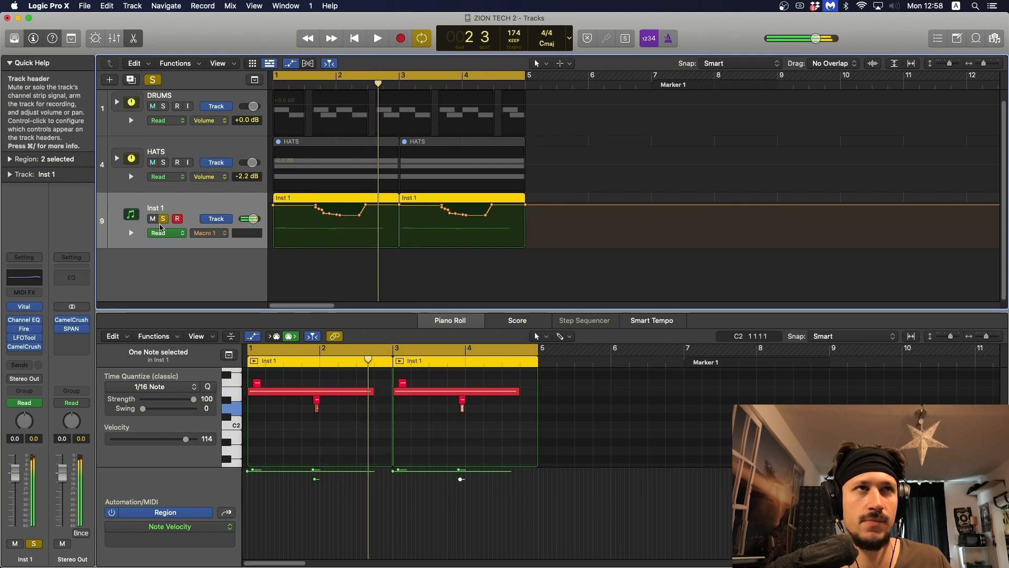
Step: Unsolo the Inst 1 track and hide the track automation in the arrangement
click(164, 219)
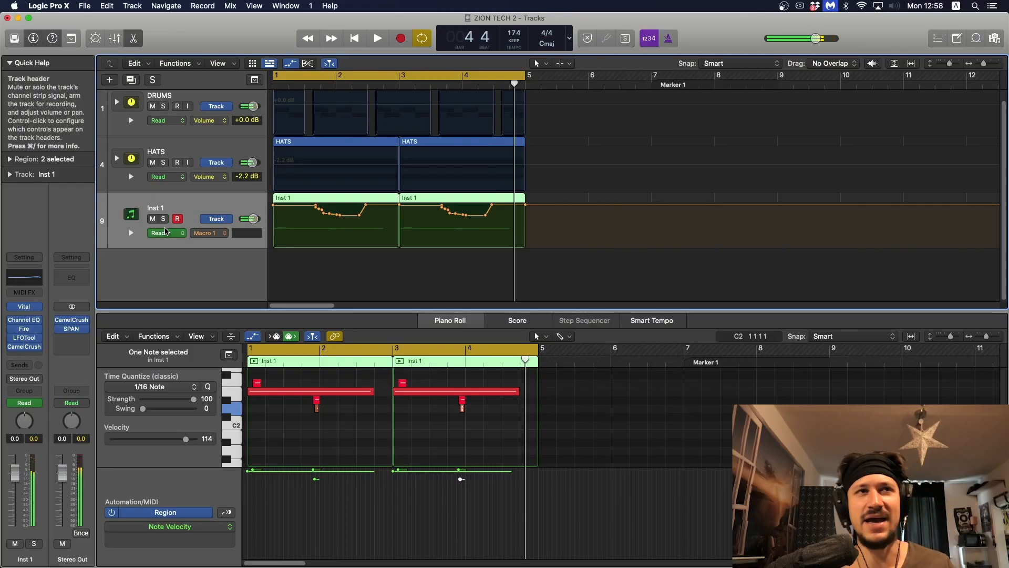
key(a)
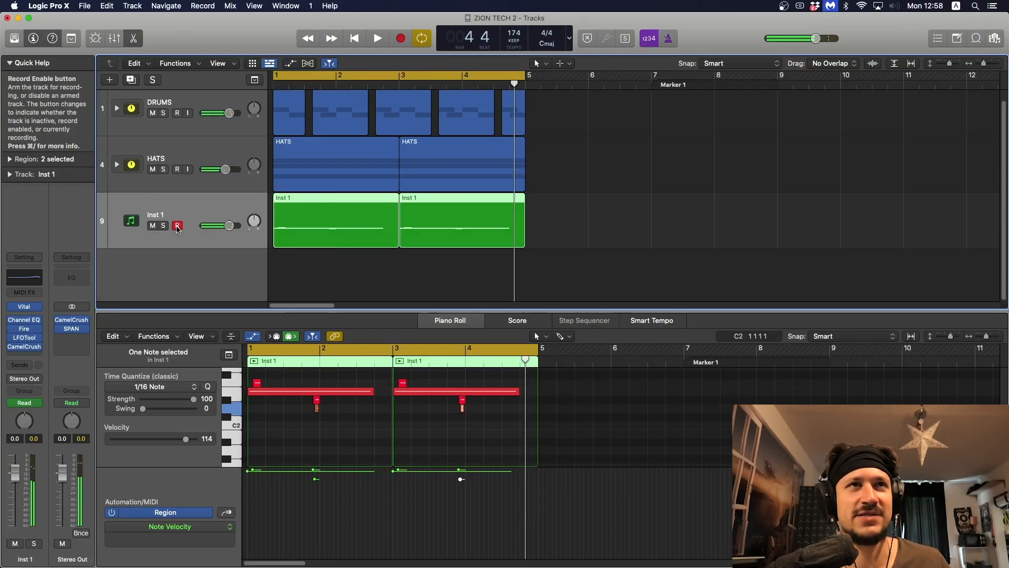
Step: Bounce the two Inst 1 MIDI regions in place to a new audio track and close the Piano Roll editor
drag(431, 271, 353, 230)
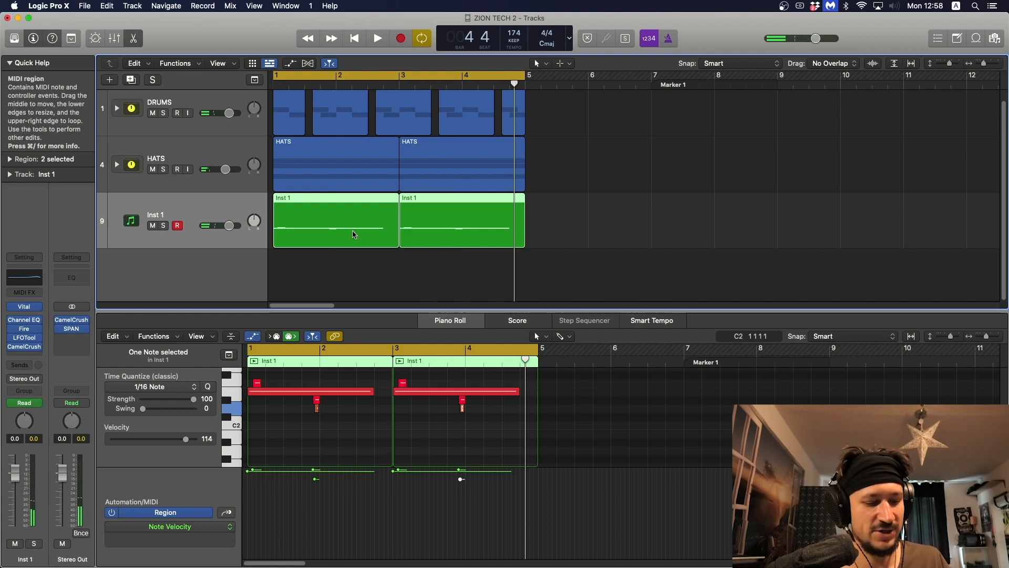
key(ctrl+b)
key(Return)
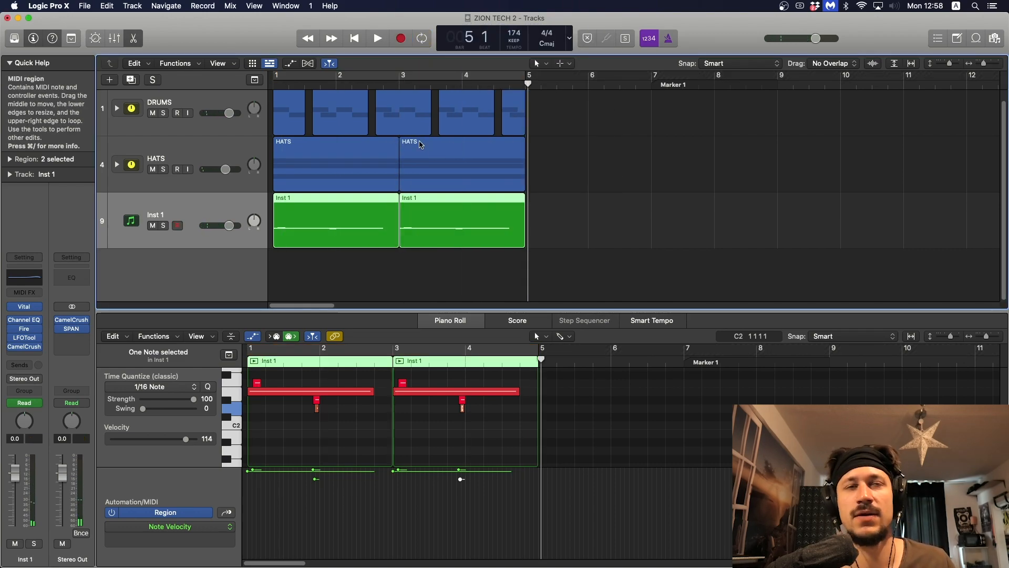
key(e)
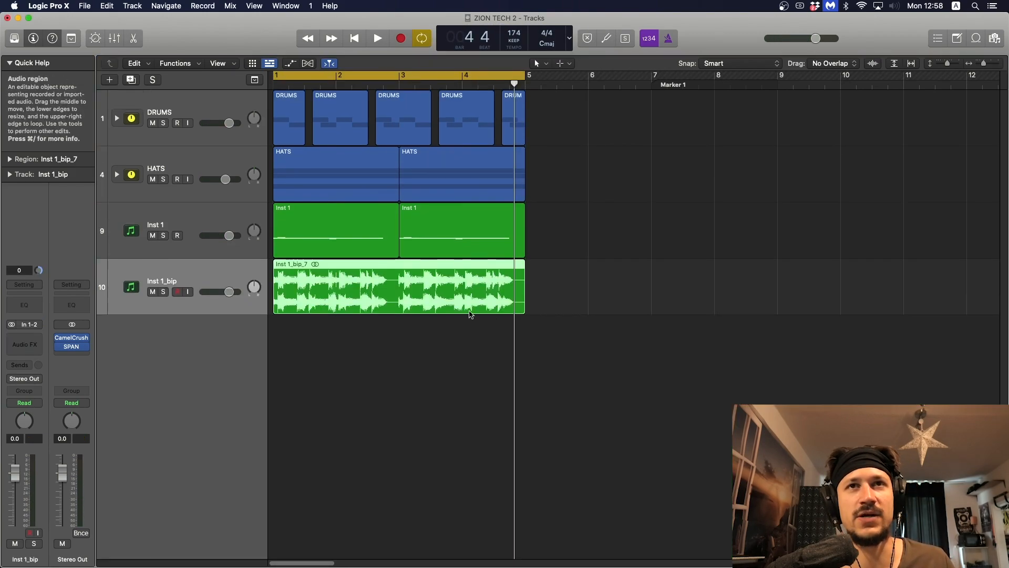
Step: Solo the bounced Inst 1_bip track, mute the original Inst 1 track and play the bounced audio loop
click(163, 291)
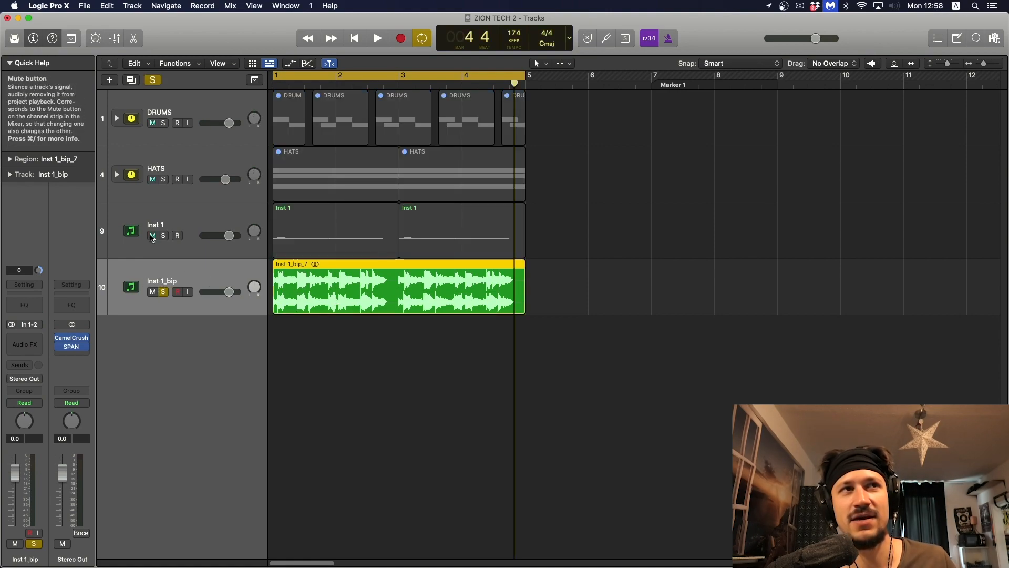
click(152, 235)
click(370, 283)
key(space)
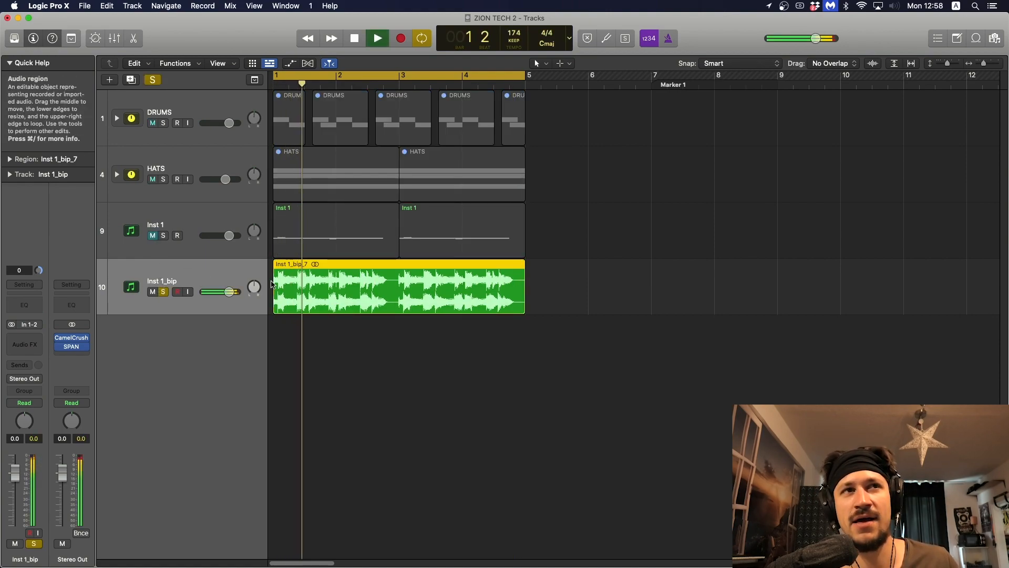